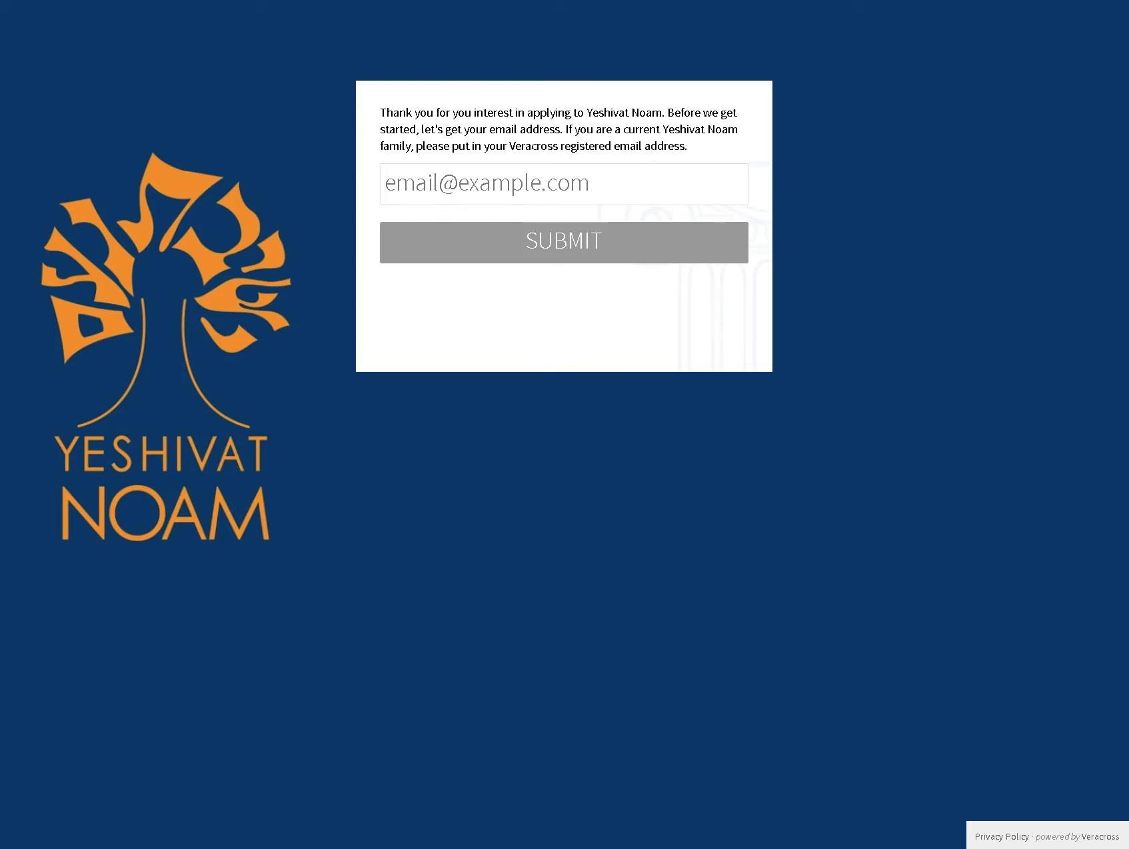
Autofill the parent's saved e-mail address, submit it, and continue to the inquiry form.
left_click(416, 181)
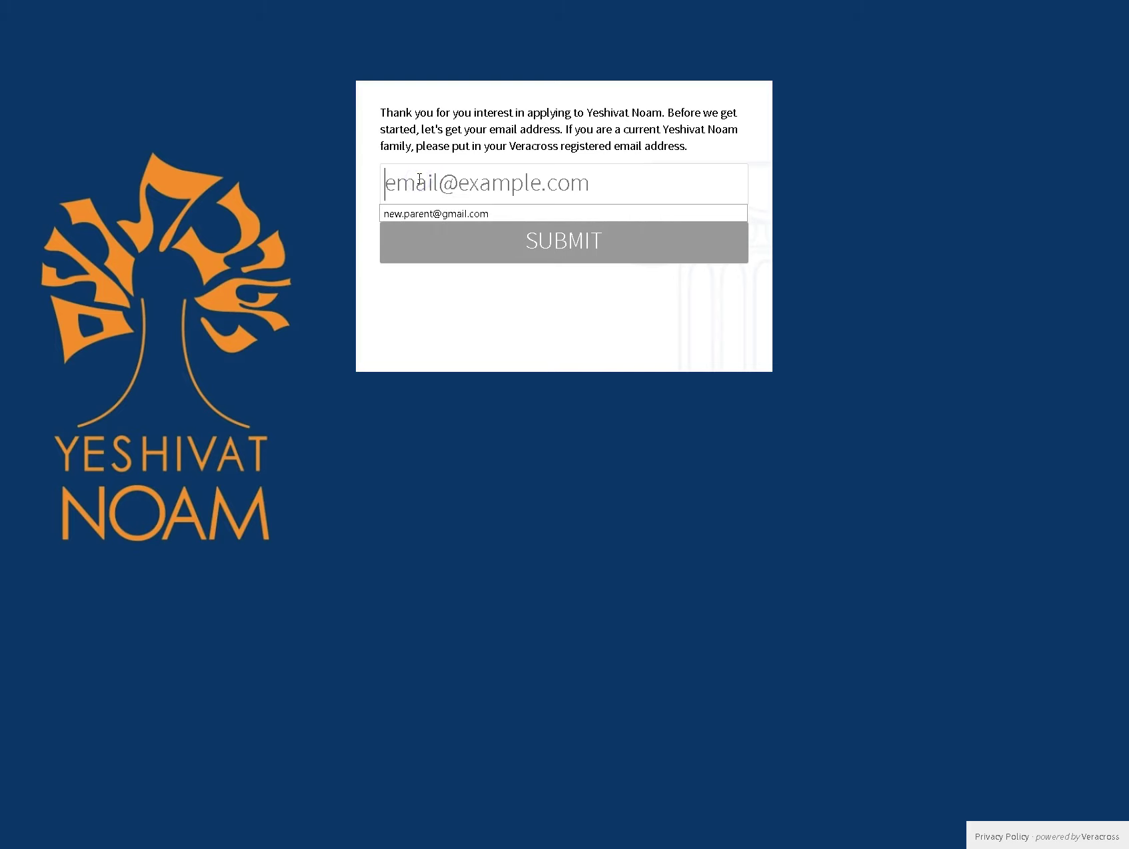
type("n")
left_click(404, 214)
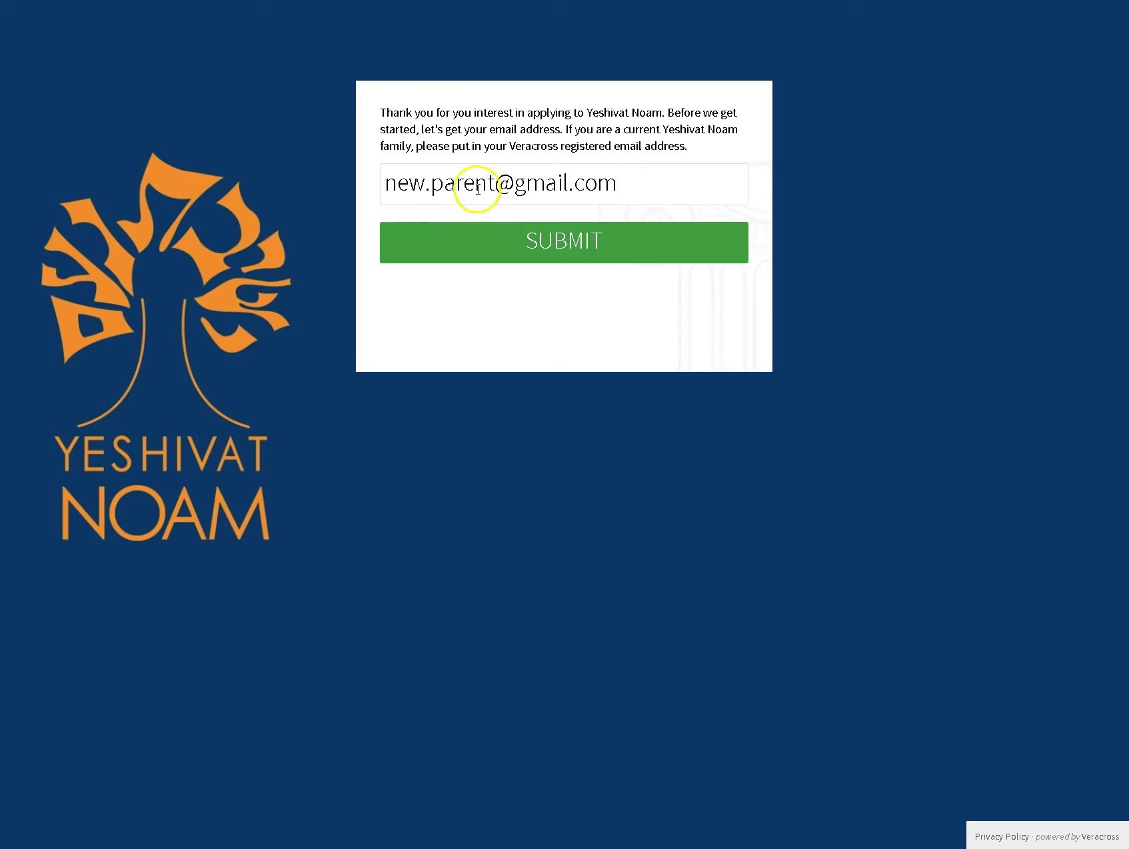
left_click(571, 241)
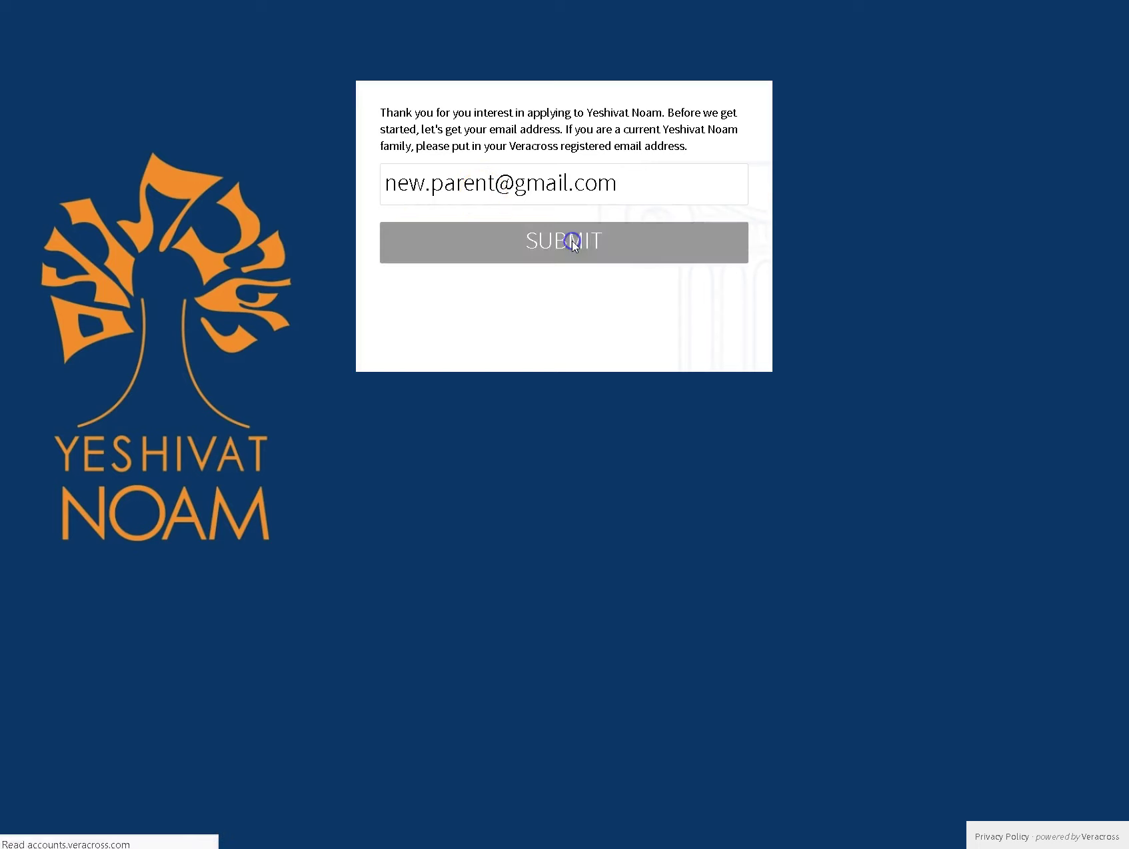
left_click(552, 189)
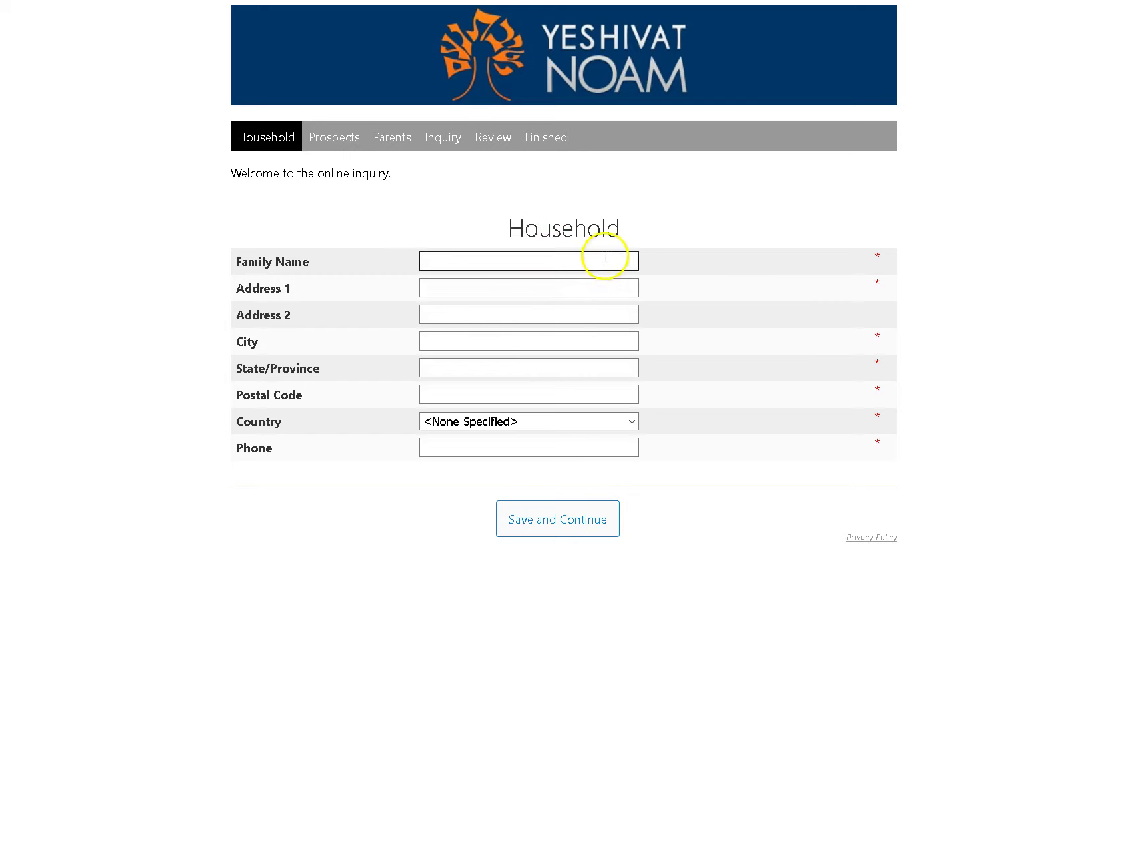
Autofill the family name, address, United States country and phone, then save and continue.
left_click(484, 261)
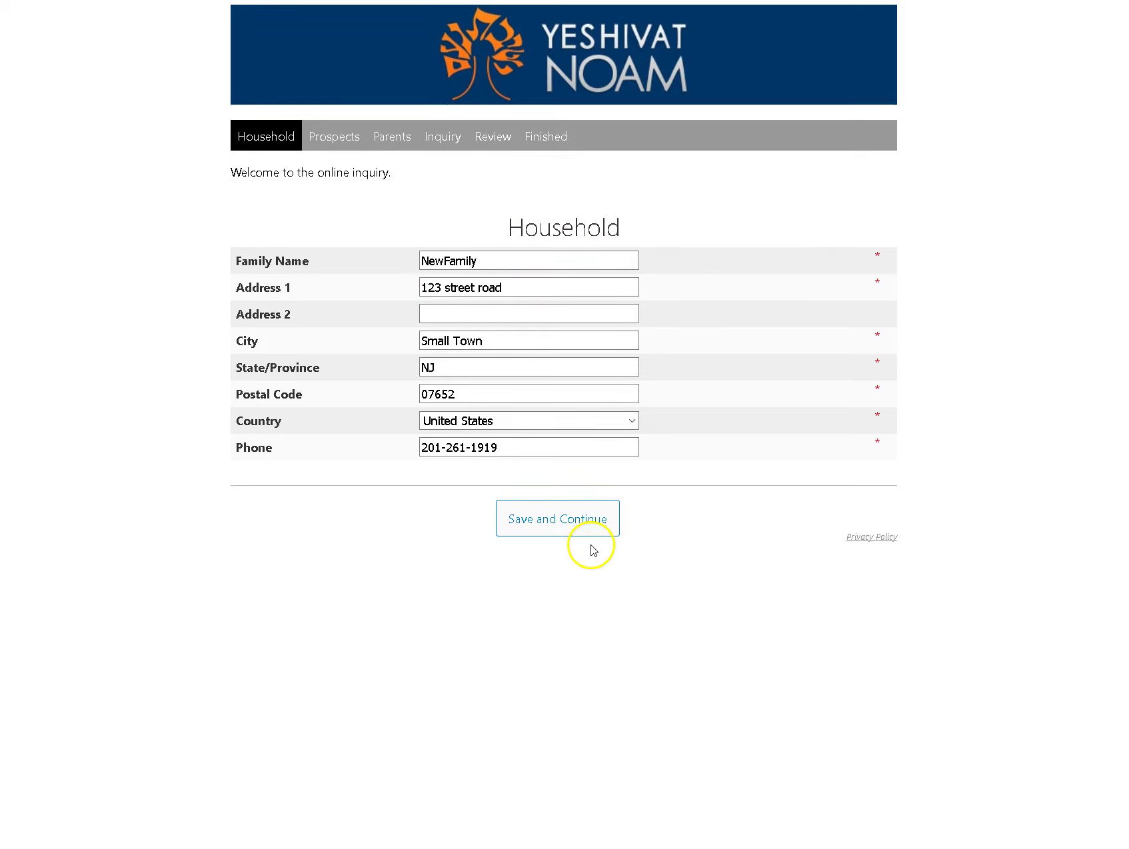
left_click(560, 523)
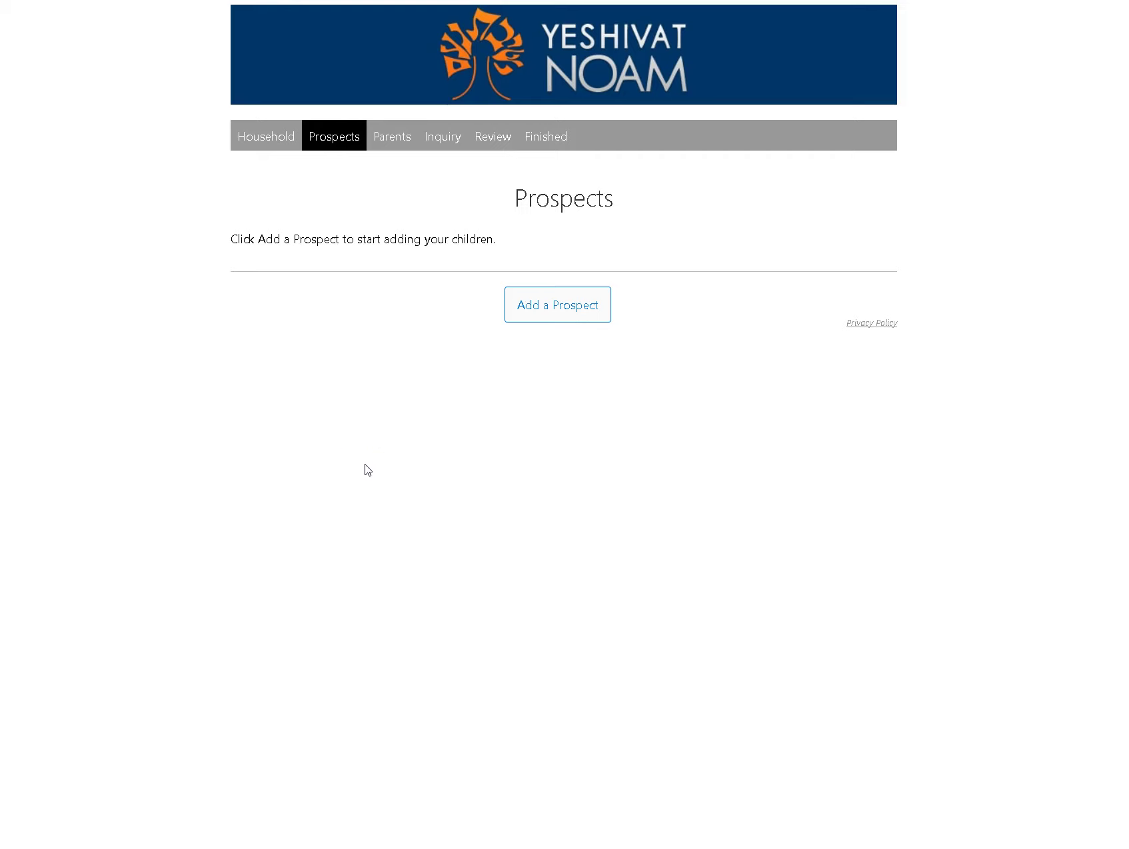
Add the child as a male prospect for Grade 1 in 2018-2019 and save.
left_click(522, 311)
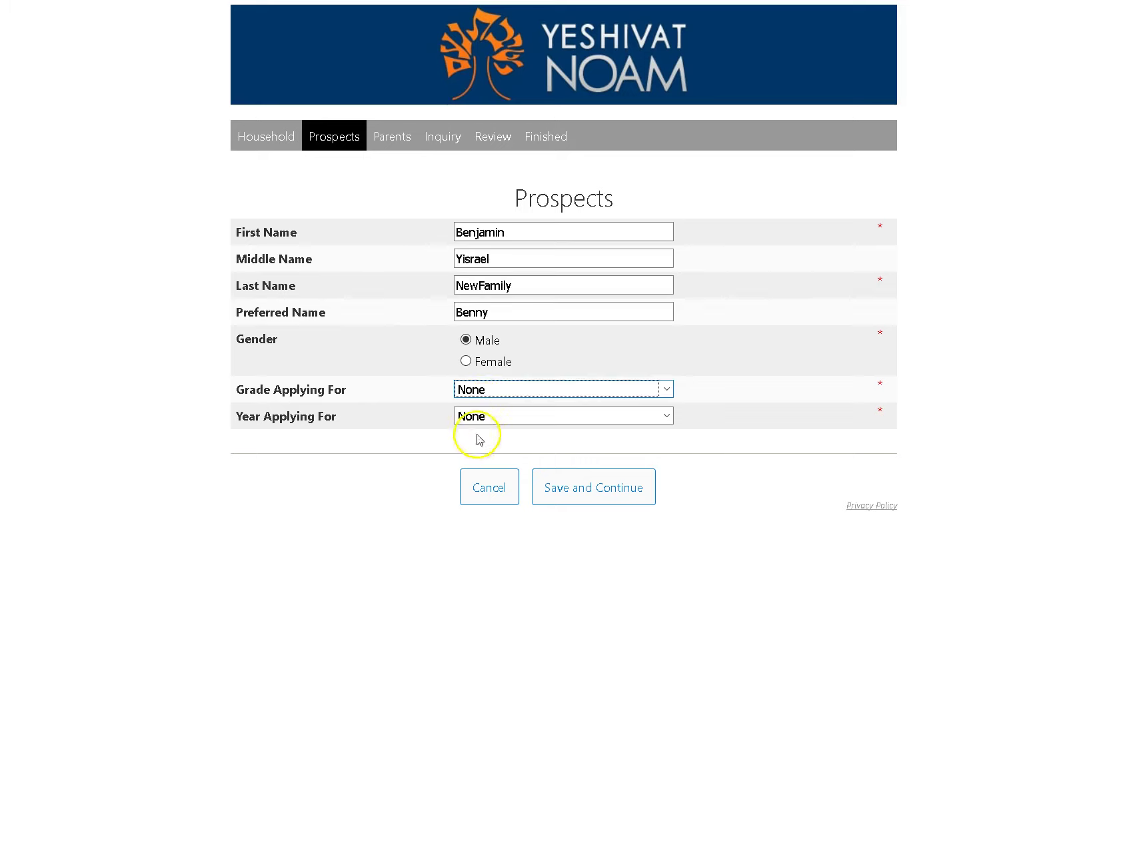
left_click(491, 395)
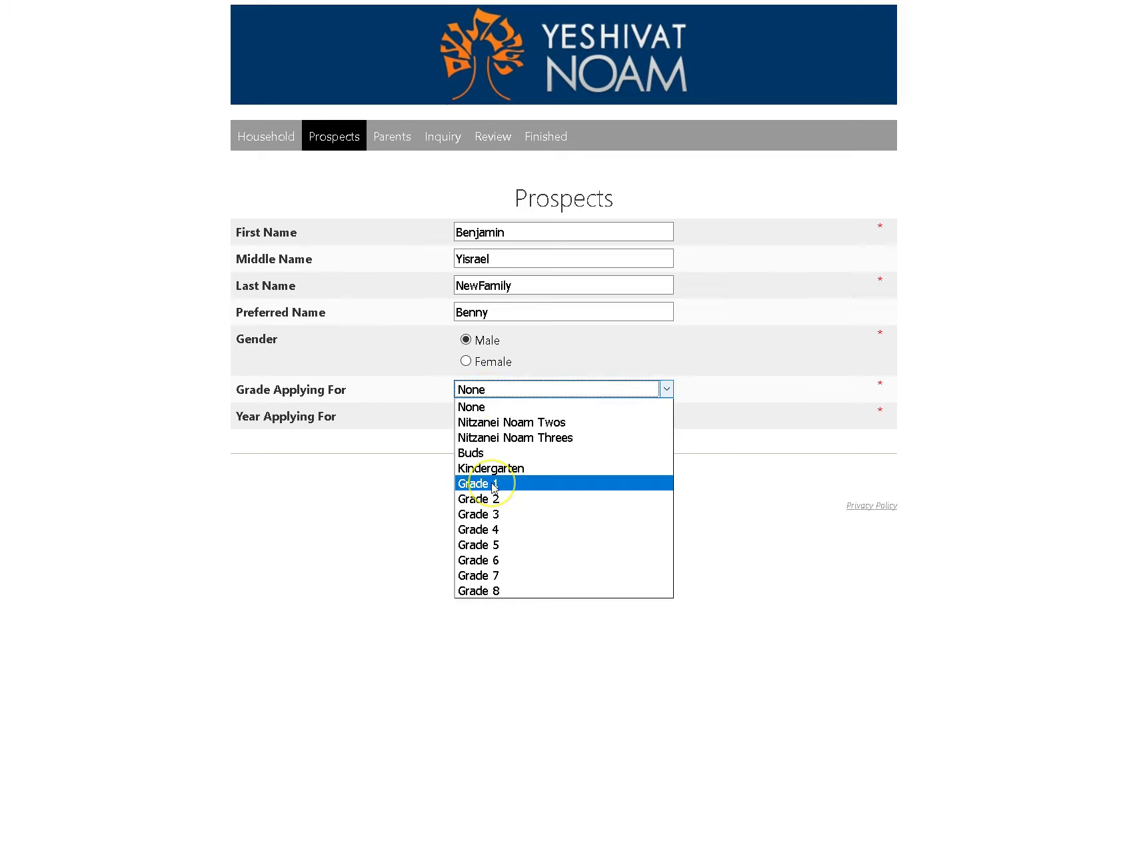
left_click(494, 483)
left_click(522, 415)
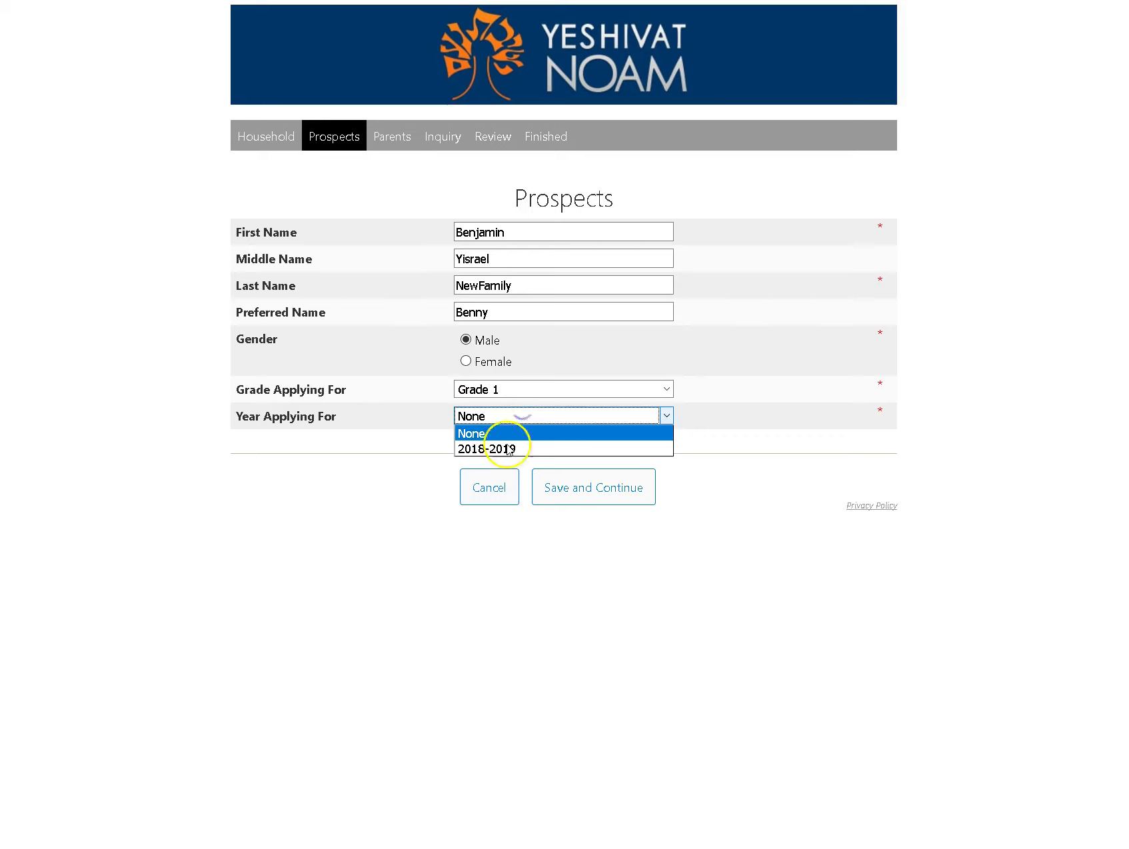
left_click(500, 449)
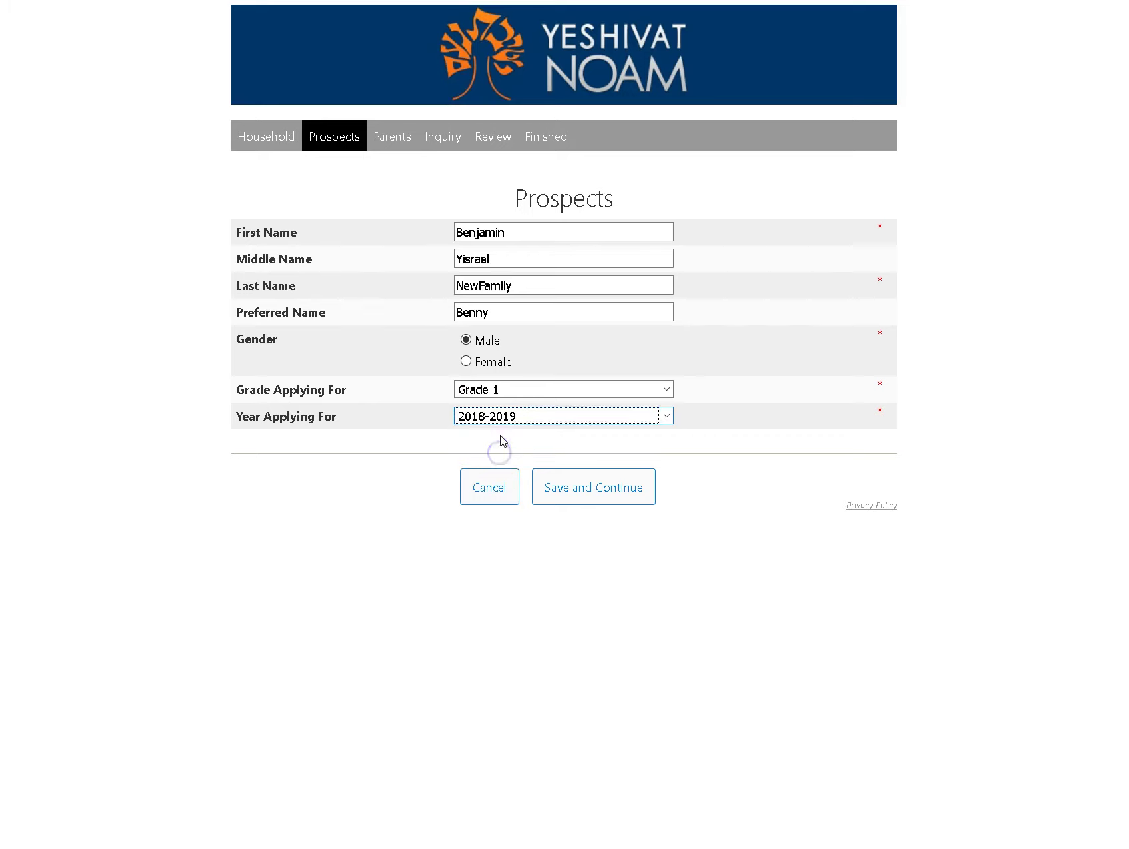
left_click(617, 486)
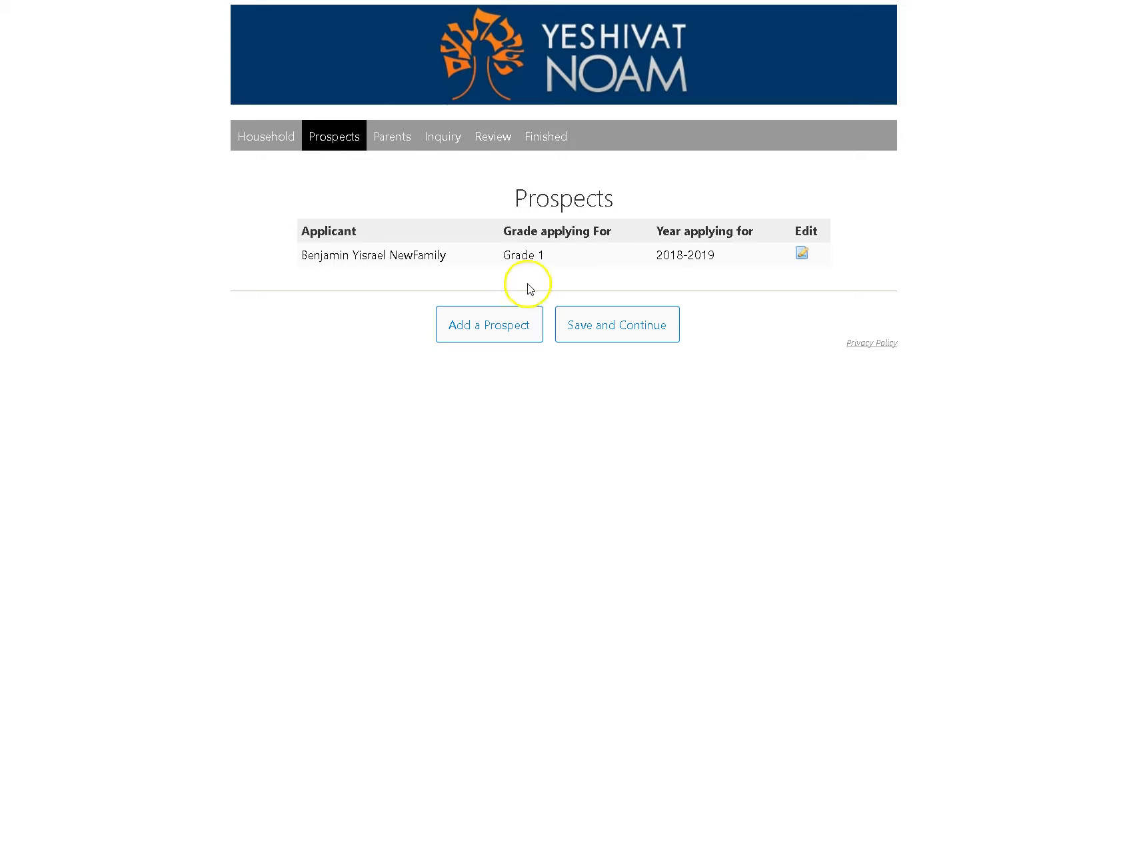
Add the father as a male parent with his e-mail, mobile phone, household address and user account.
left_click(648, 331)
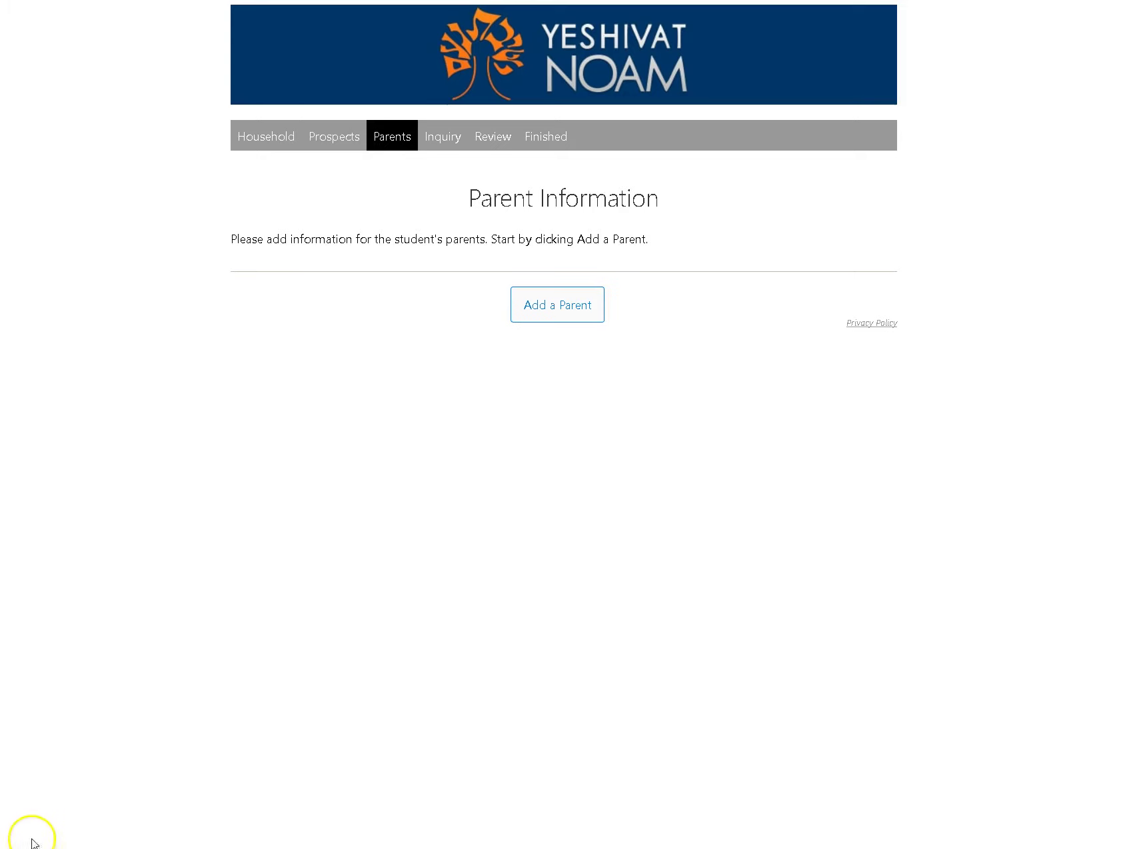
left_click(513, 314)
left_click(551, 300)
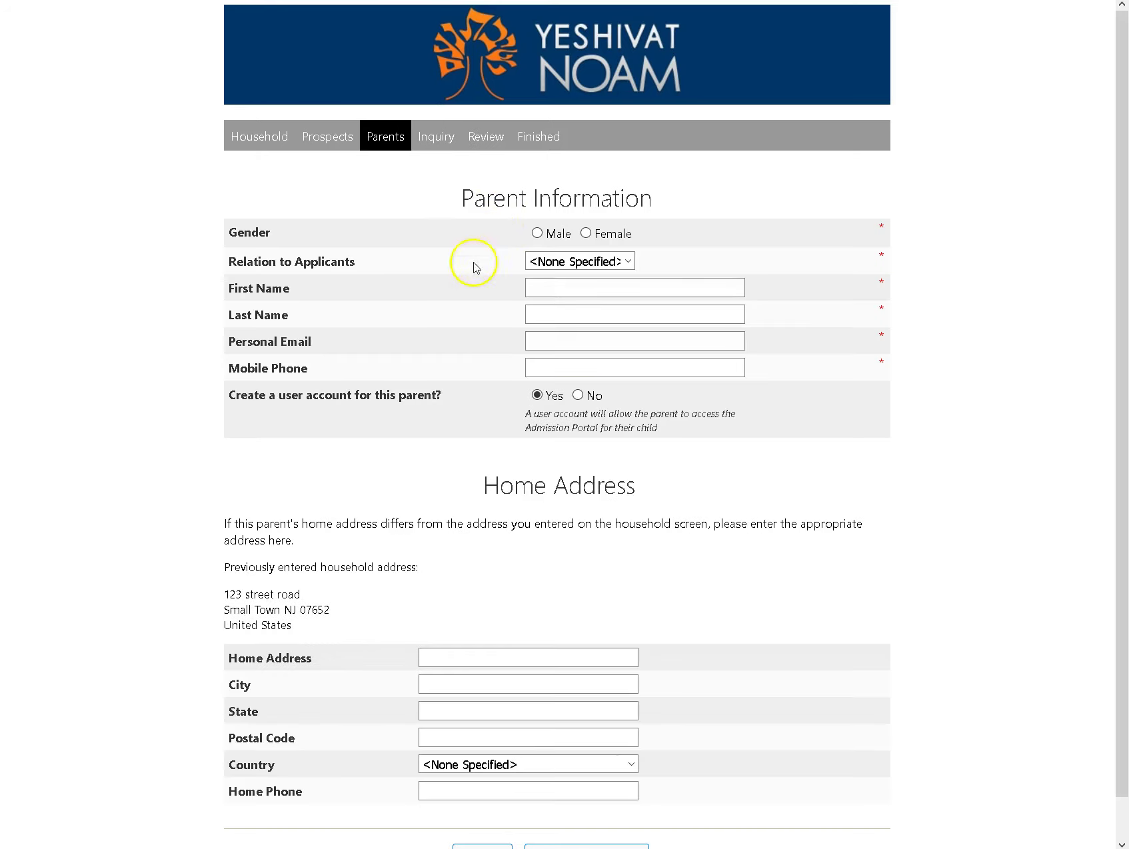
left_click(536, 233)
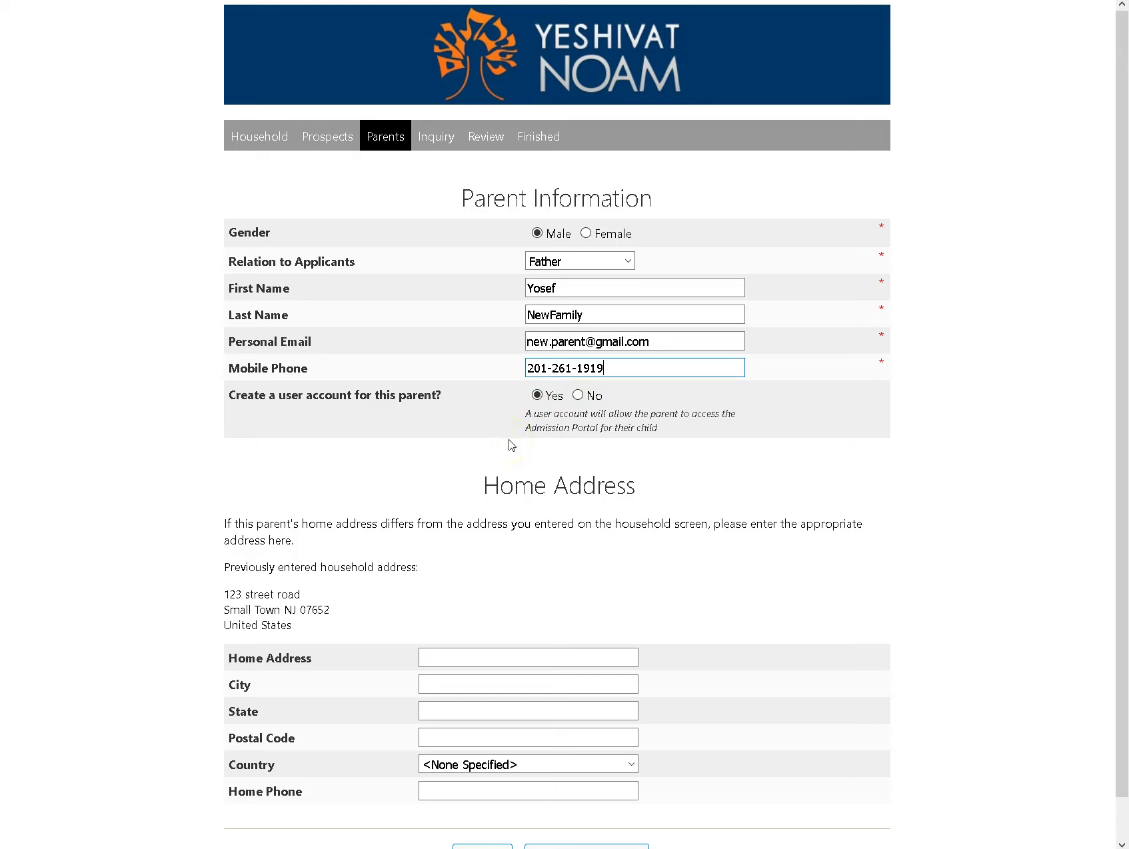
left_click_drag(297, 630, 221, 593)
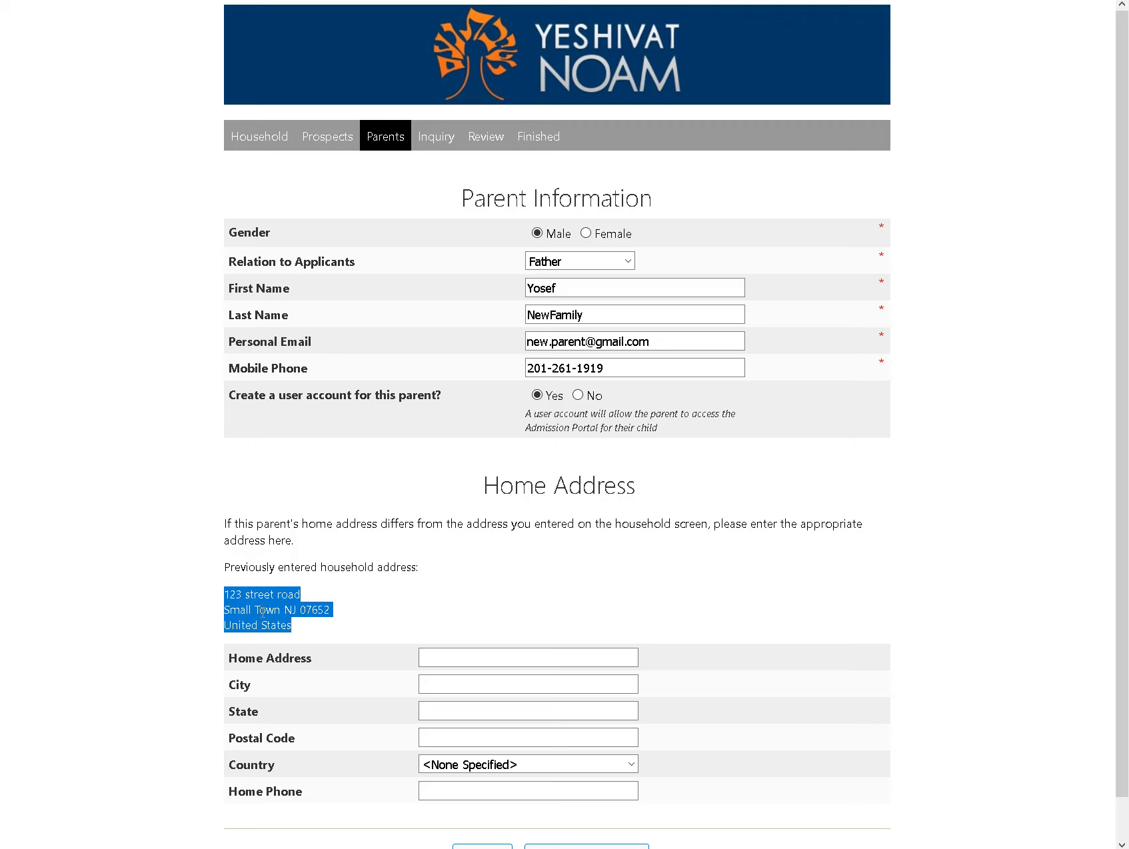
scroll(479, 700, "down", 1)
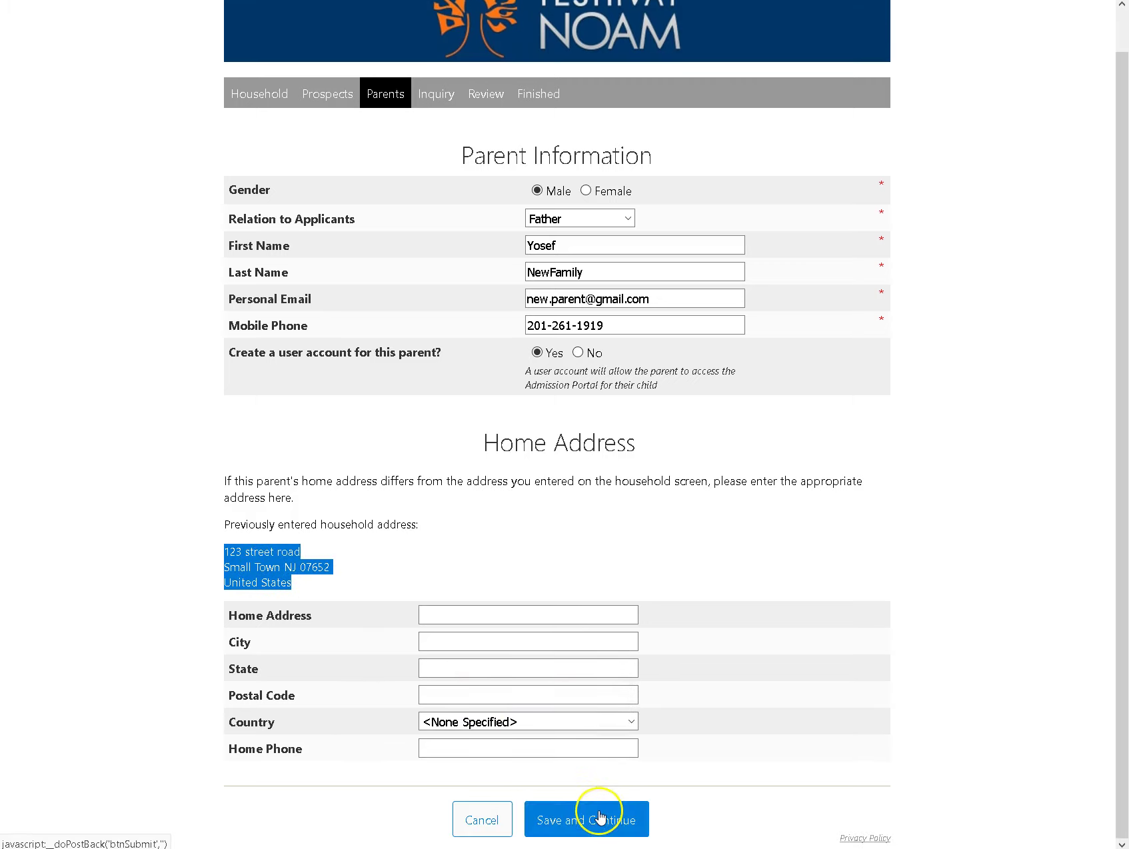
left_click(600, 817)
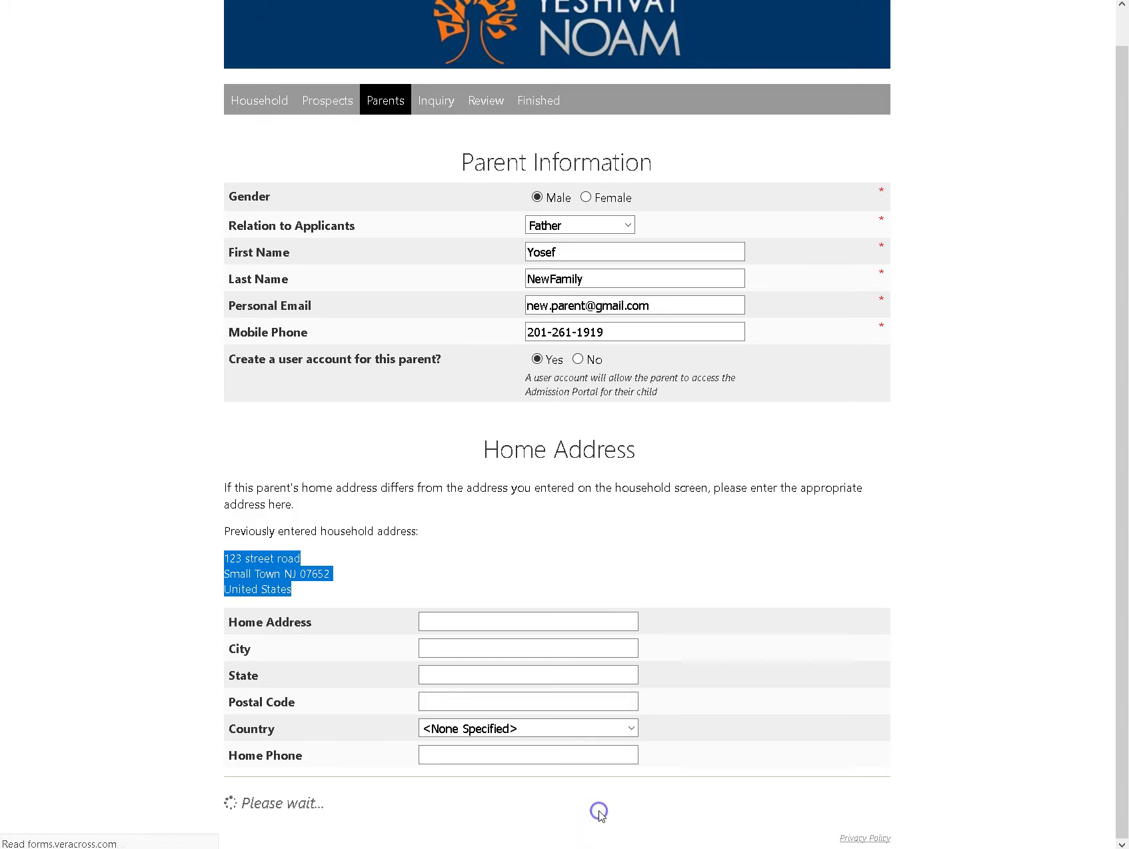
left_click(604, 533)
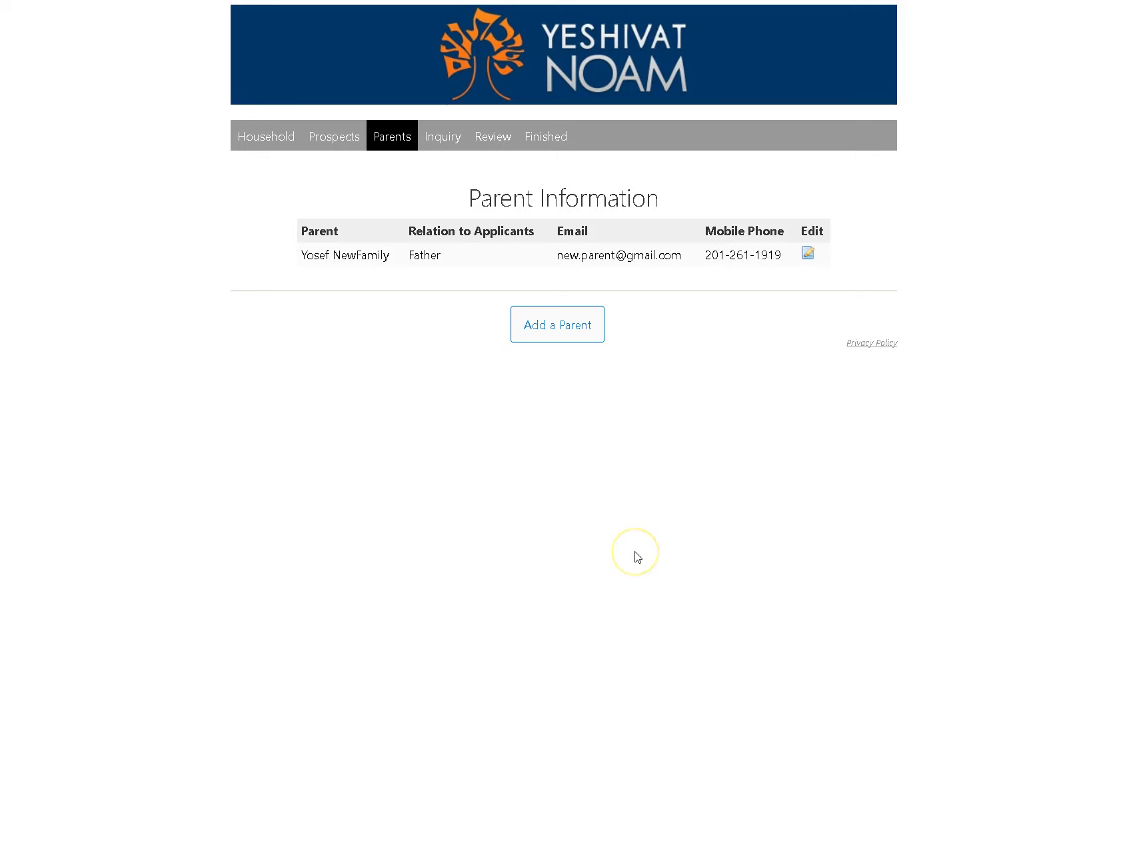
Add the mother as a female second parent with her e-mail and mobile phone.
left_click(581, 325)
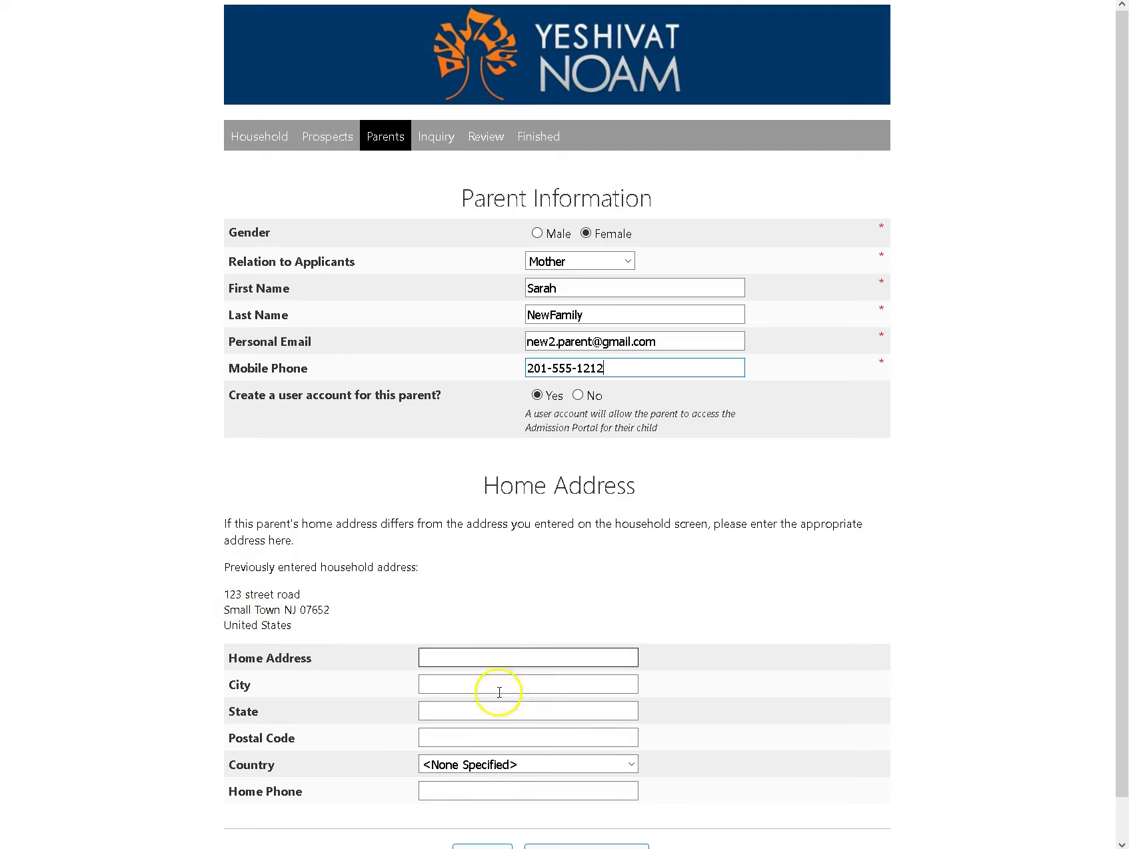
scroll(600, 733, "down", 1)
left_click(578, 823)
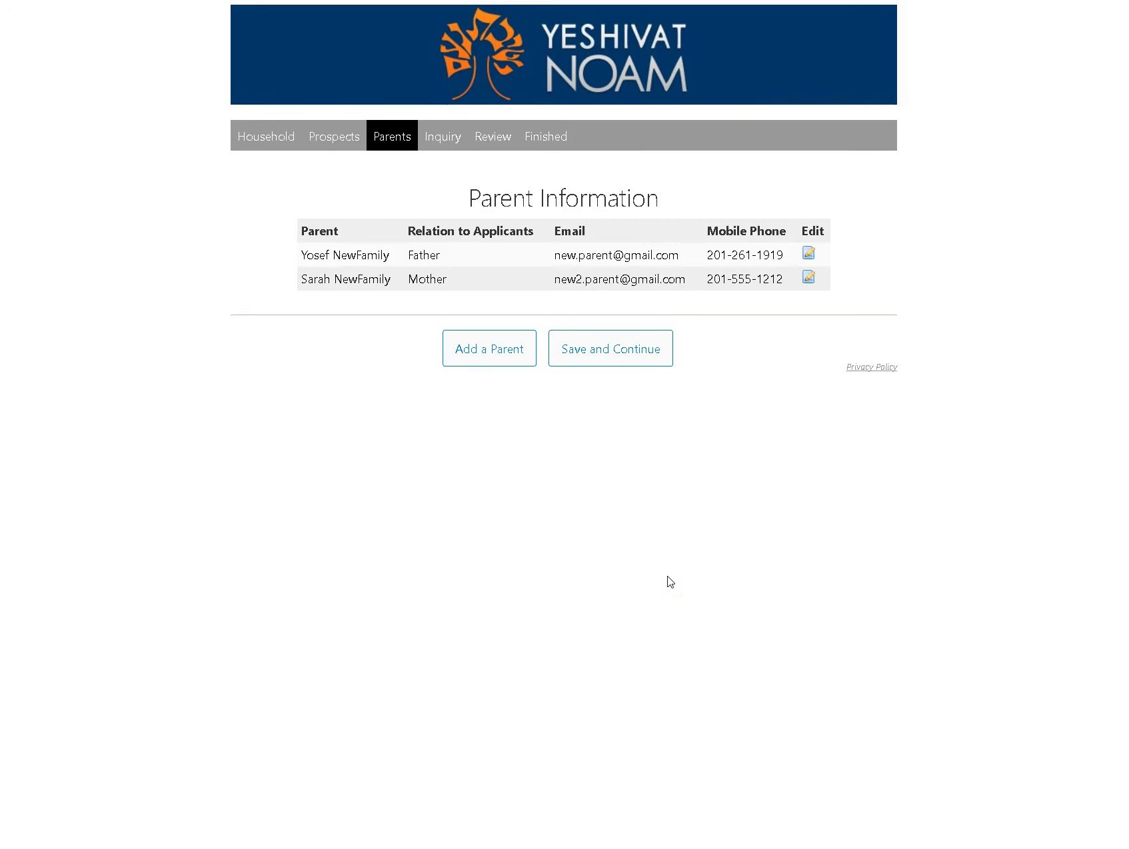
left_click(605, 563)
left_click(502, 352)
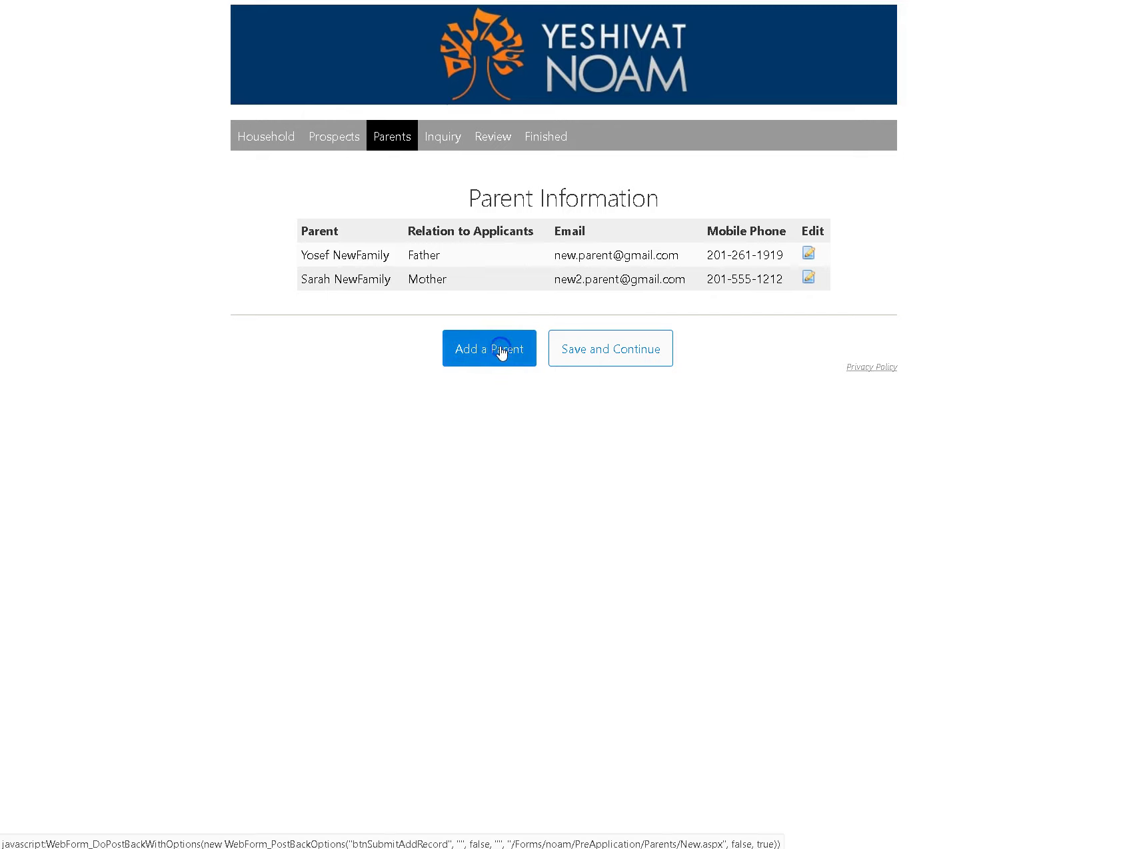
left_click(522, 301)
left_click(599, 262)
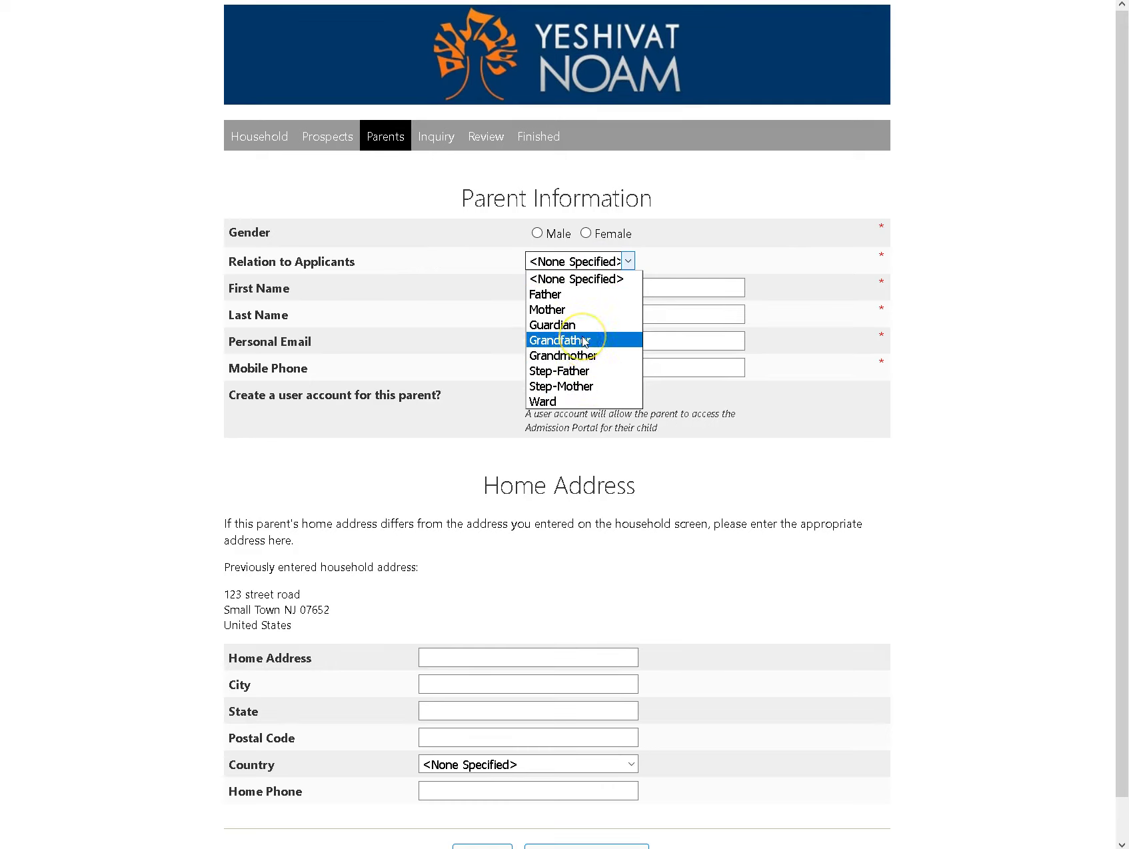
left_click(421, 413)
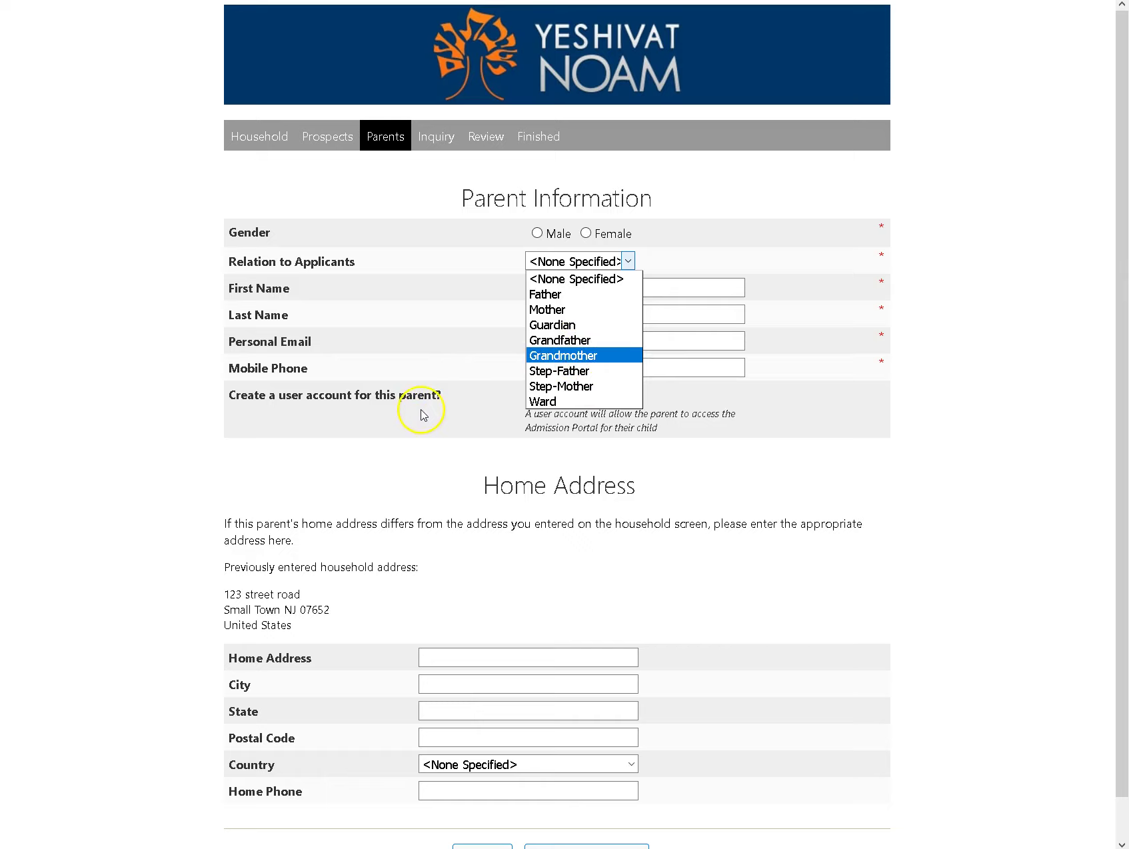
scroll(421, 415, "down", 1)
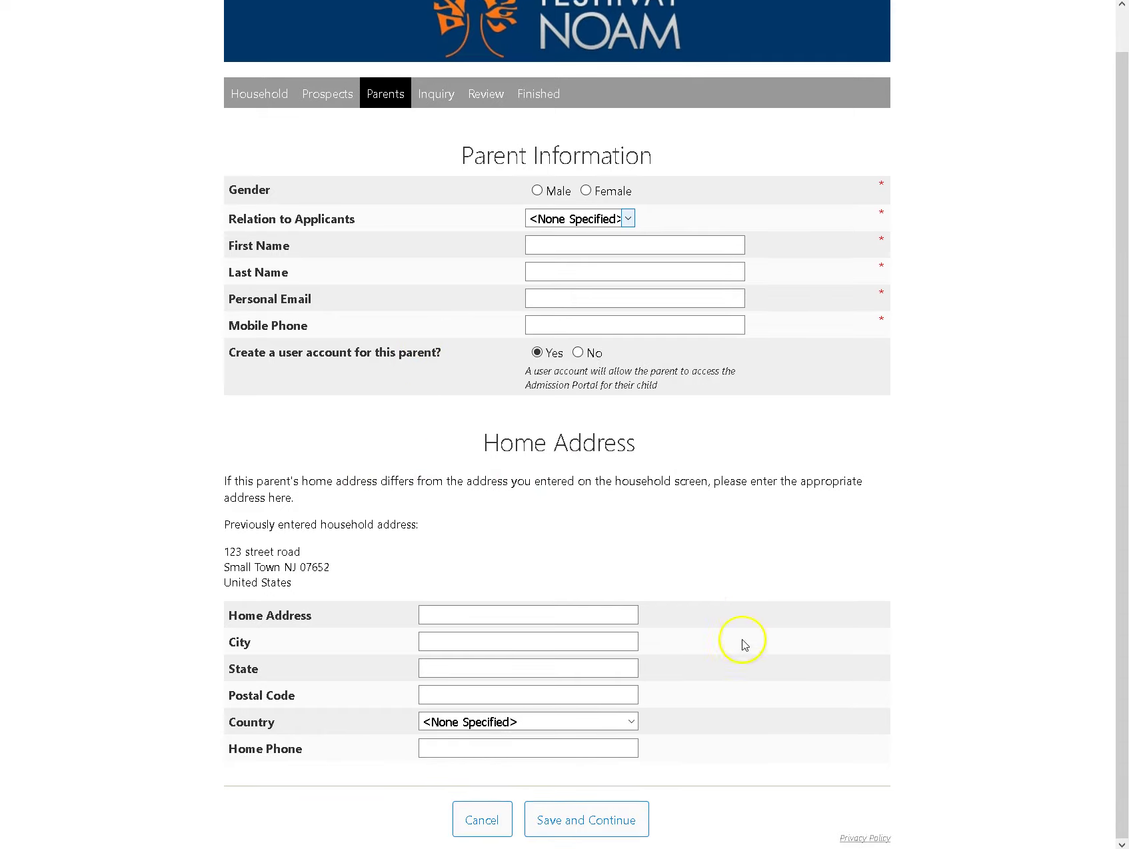
left_click(481, 823)
left_click(637, 351)
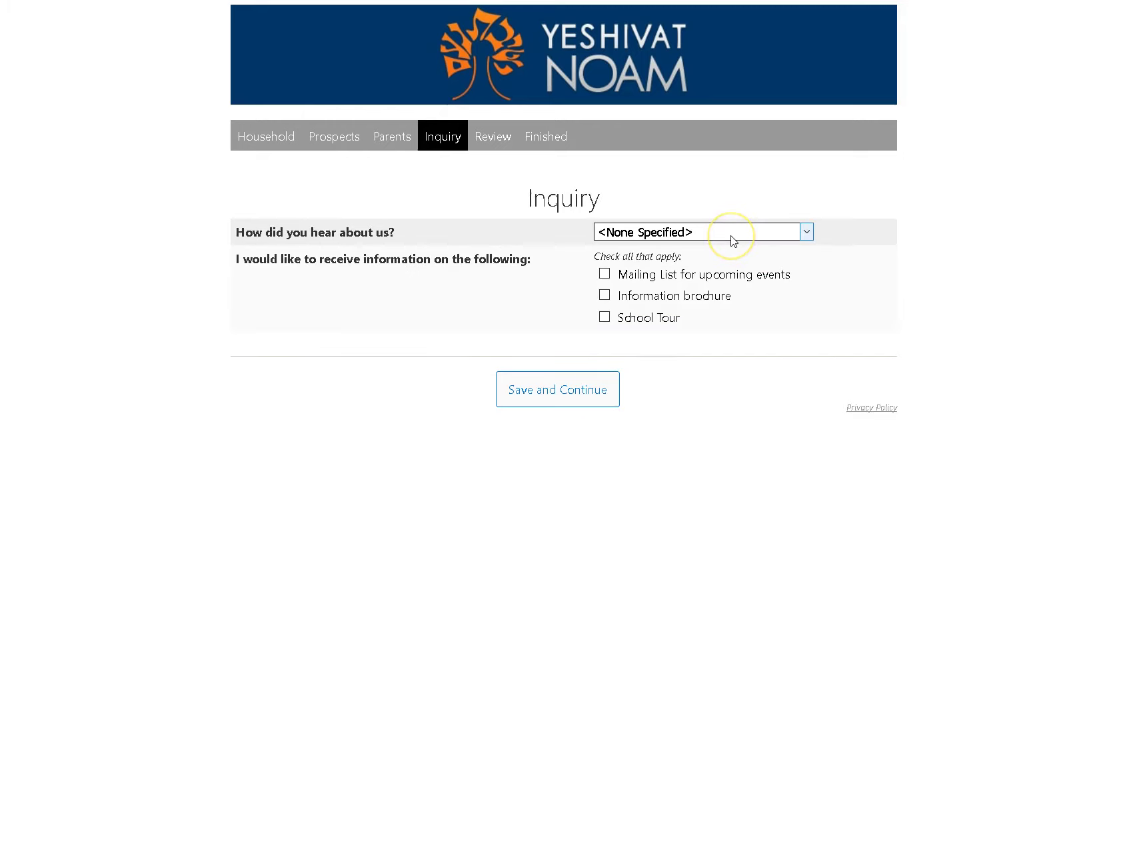
Answer Friends/Family for how you heard; request the mailing list, brochure and tour.
left_click(804, 232)
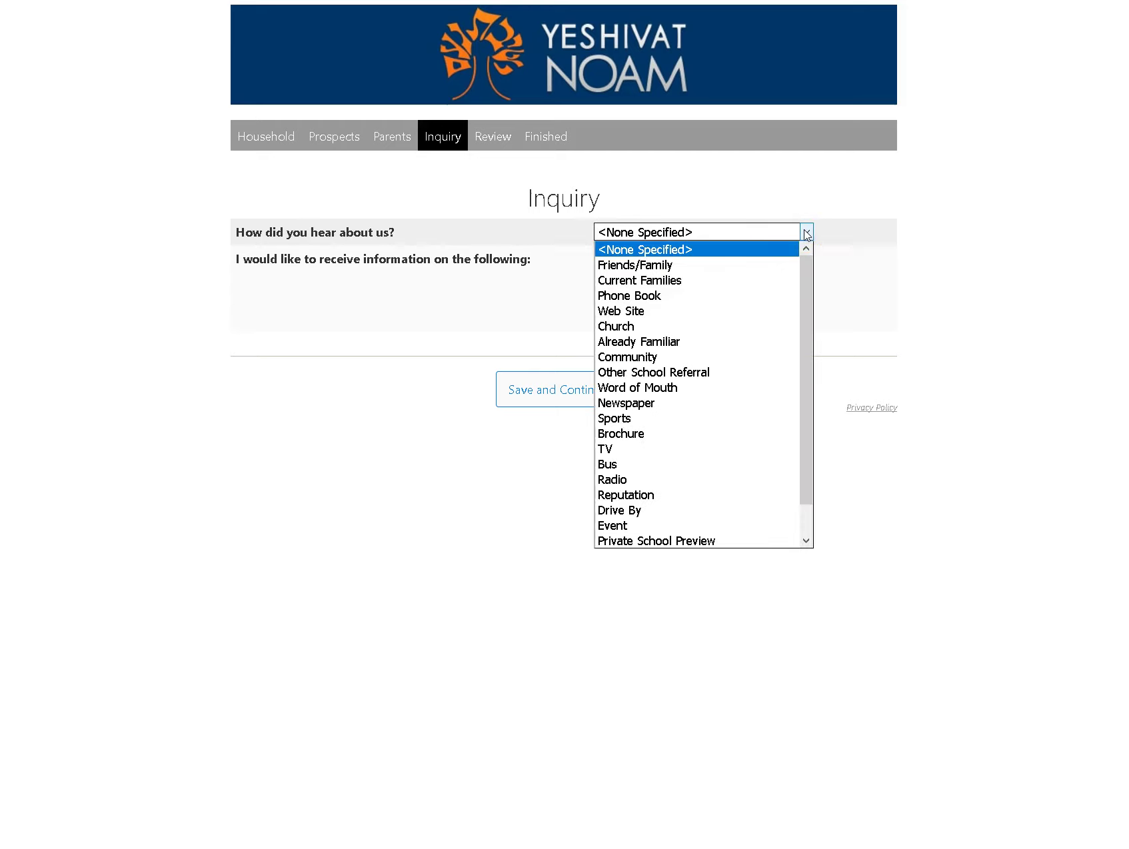
left_click(647, 265)
left_click(600, 273)
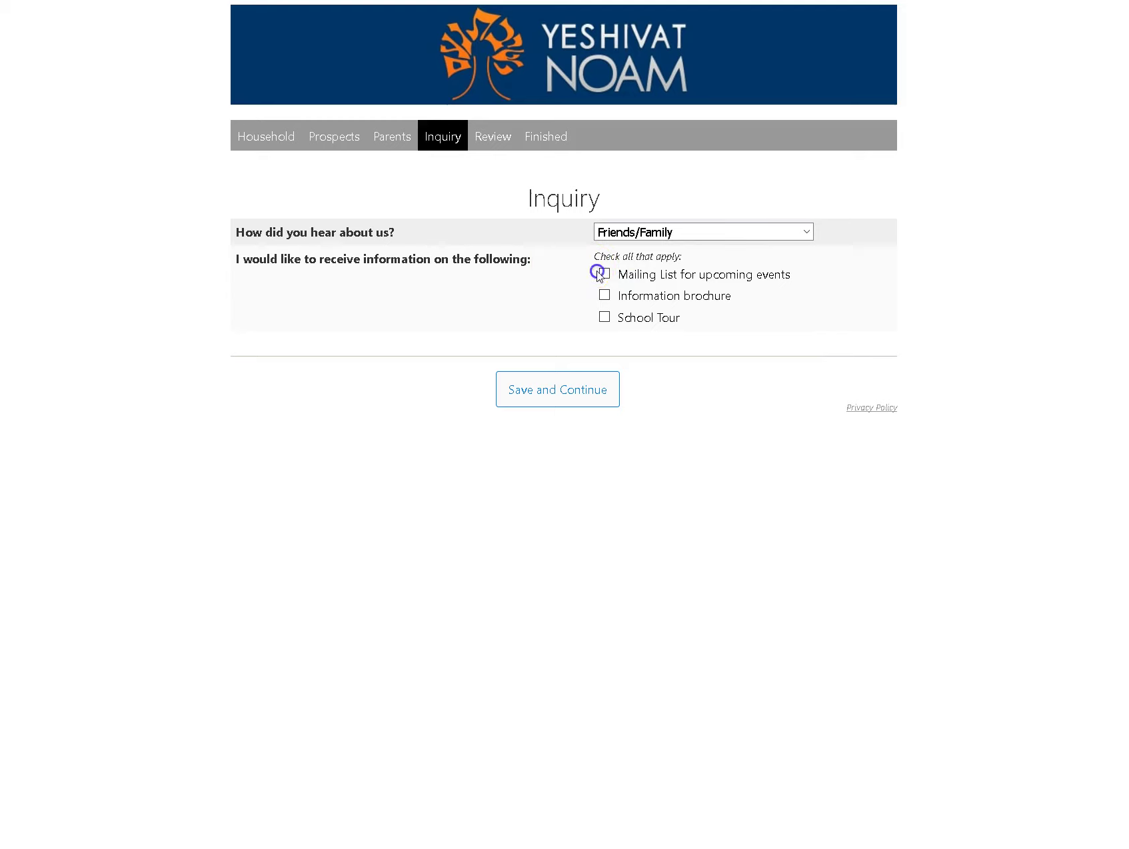
left_click(604, 318)
left_click(604, 295)
left_click(603, 274)
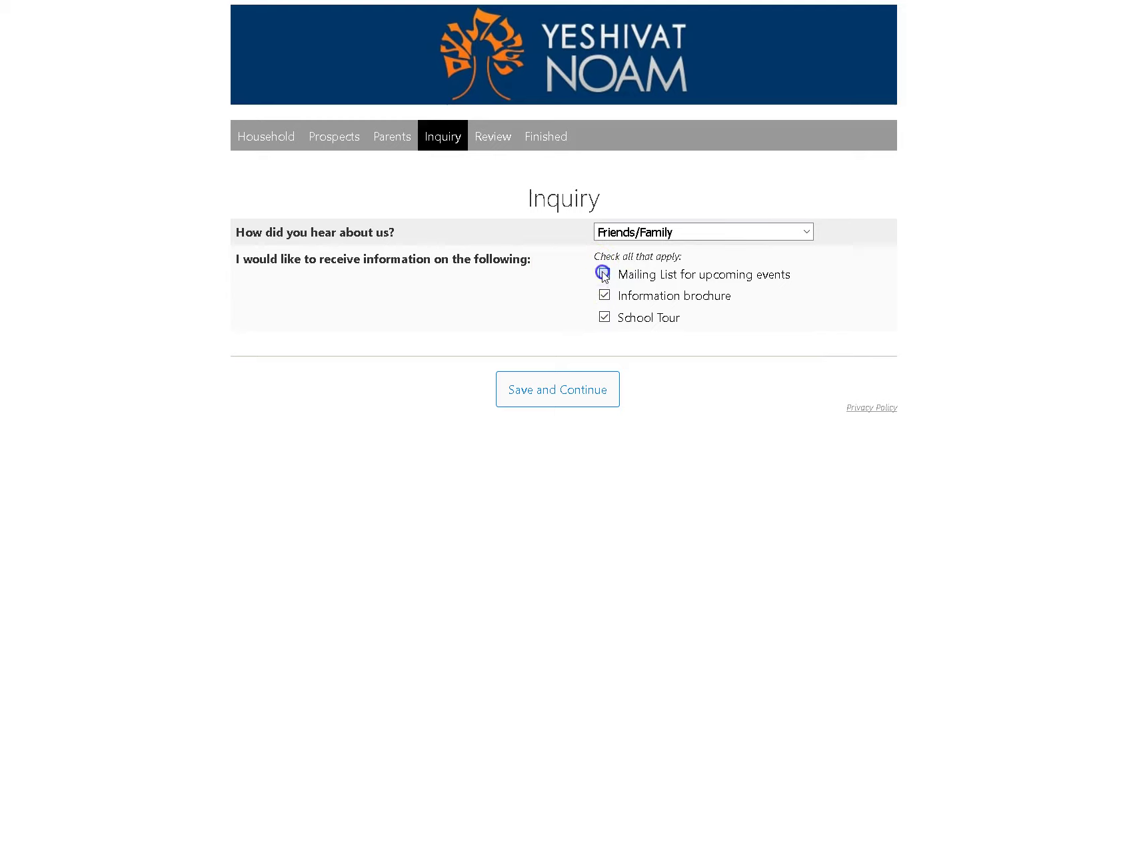
Save the inquiry answers, review the confirmation summary, and submit the inquiry.
left_click(539, 398)
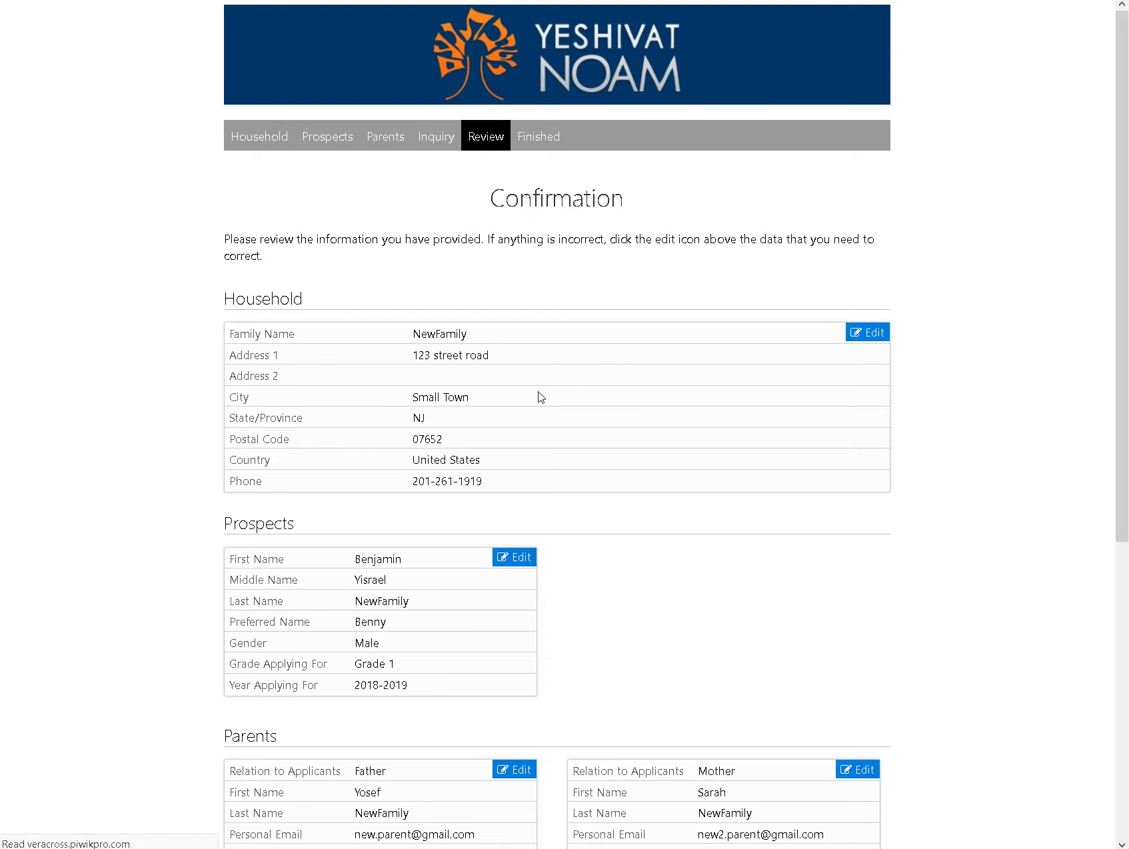
left_click(618, 347)
left_click(630, 360)
scroll(633, 356, "down", 5)
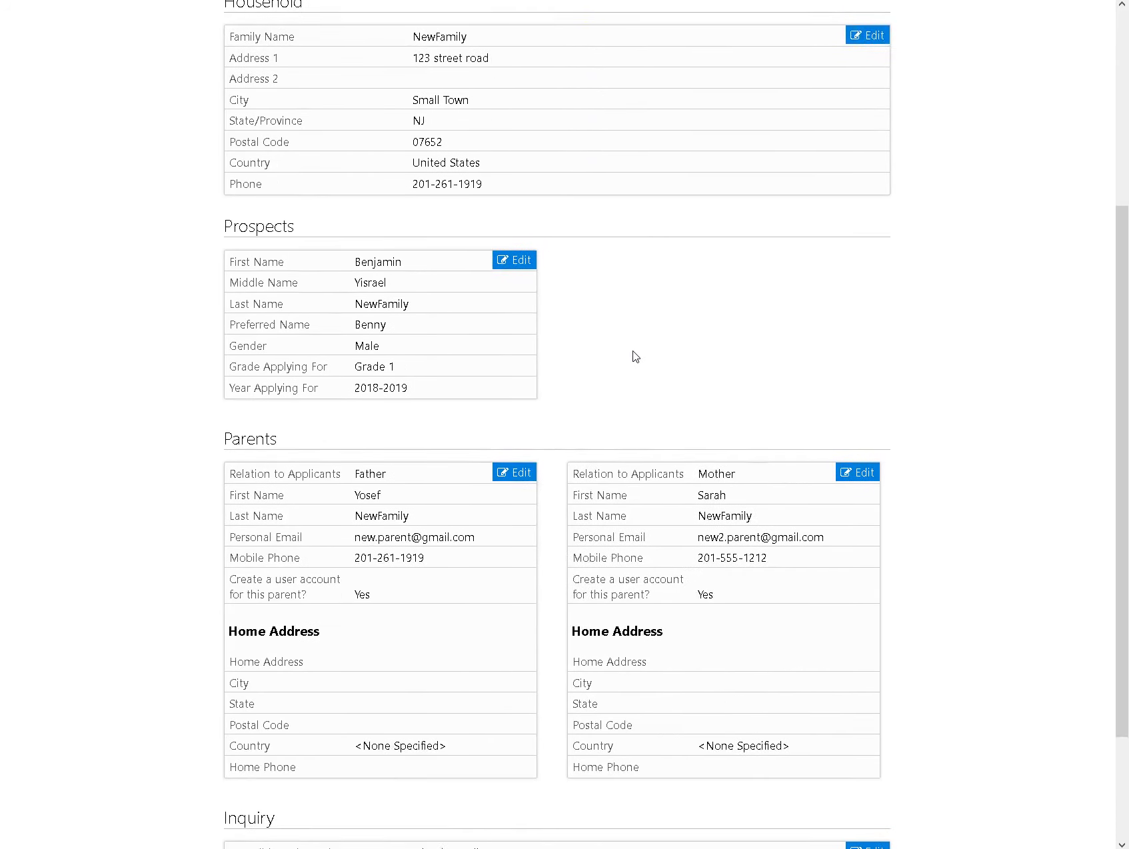
scroll(636, 356, "down", 1)
scroll(635, 356, "down", 1)
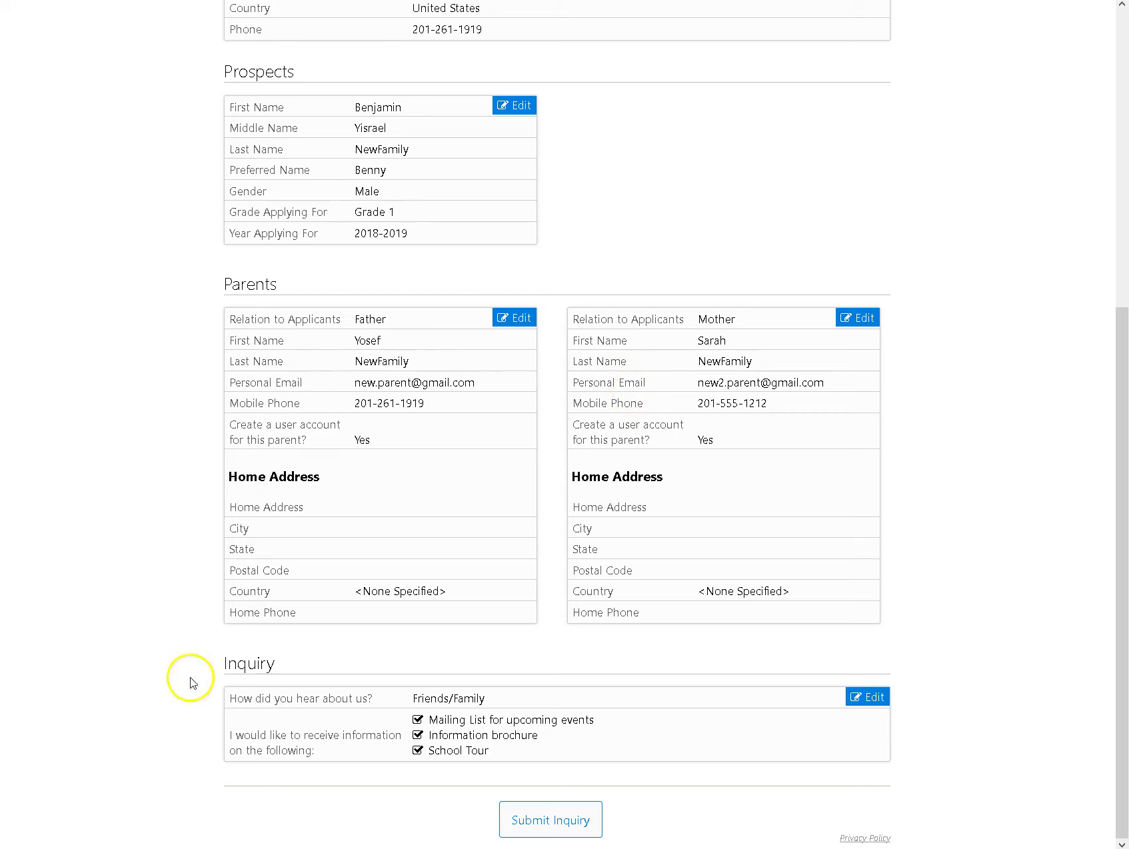
left_click(568, 828)
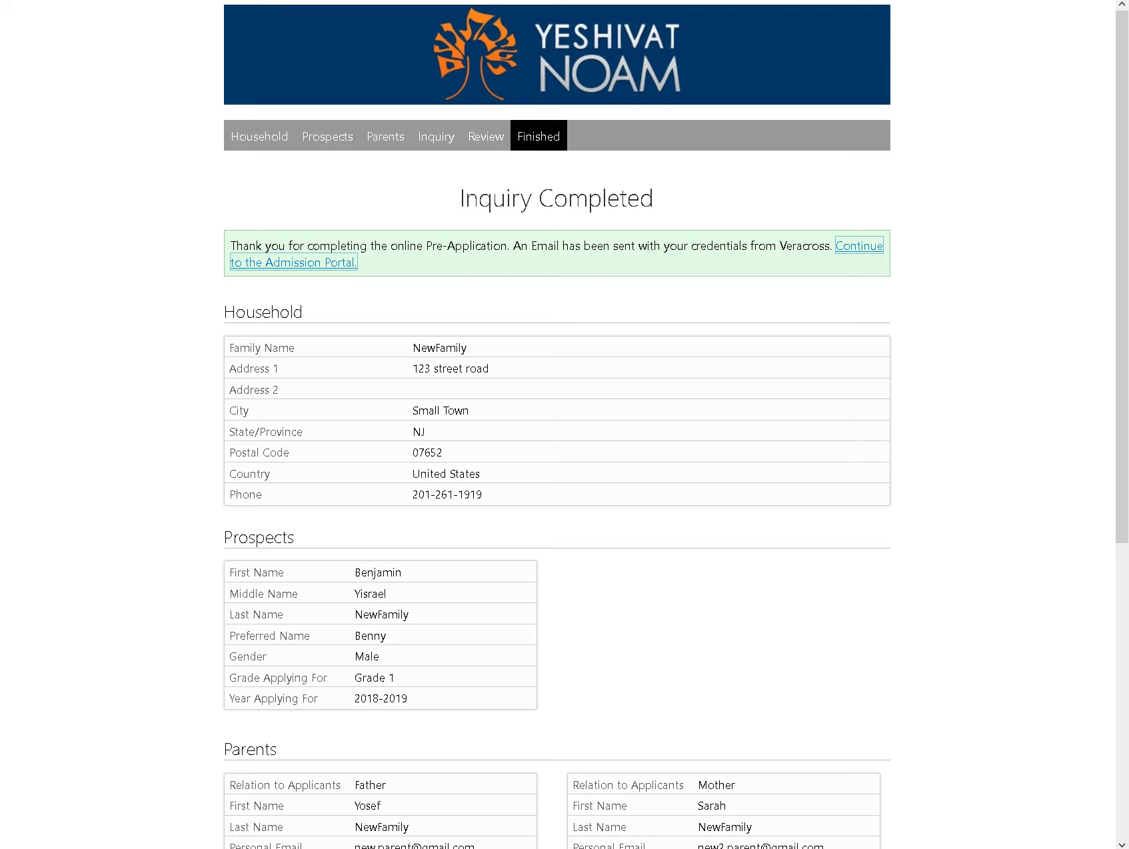
Follow the 'Continue to the Admission Portal' link from the Inquiry Completed page.
left_click(858, 248)
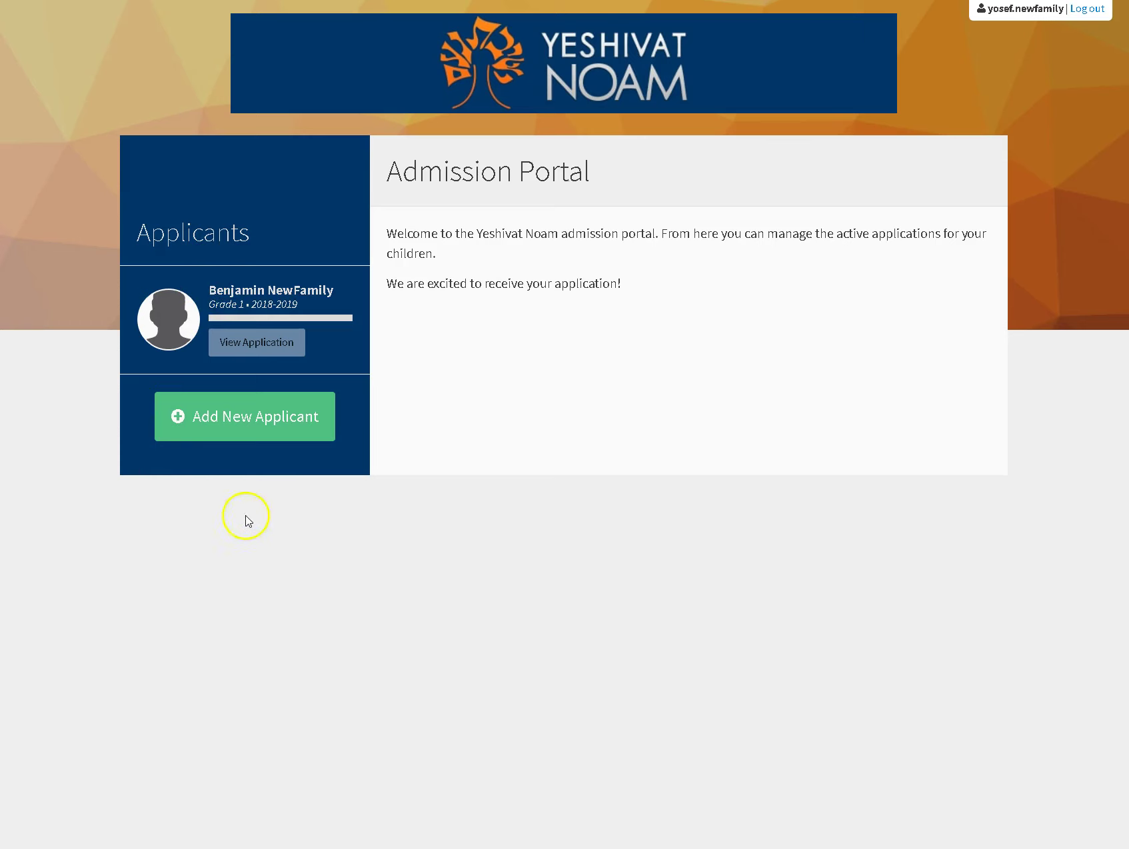
Open the child's application and scroll through its required items.
left_click(283, 346)
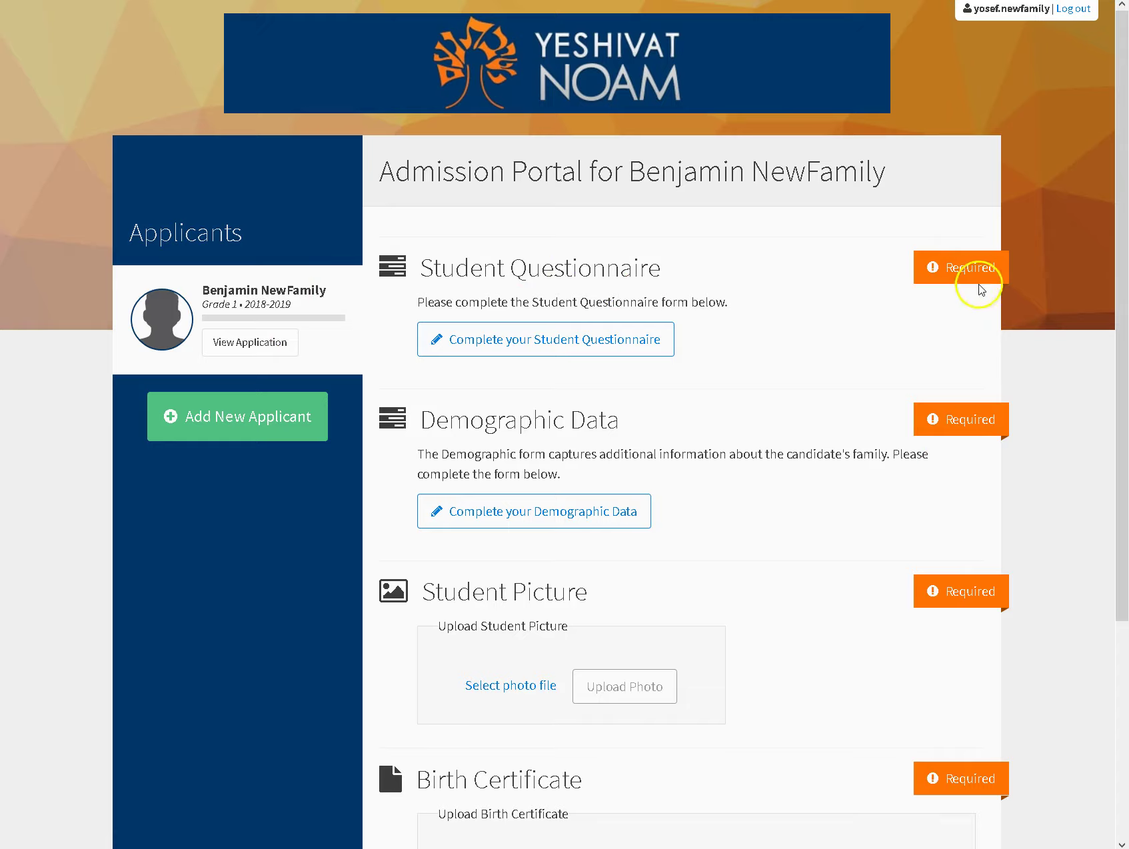
scroll(952, 302, "down", 3)
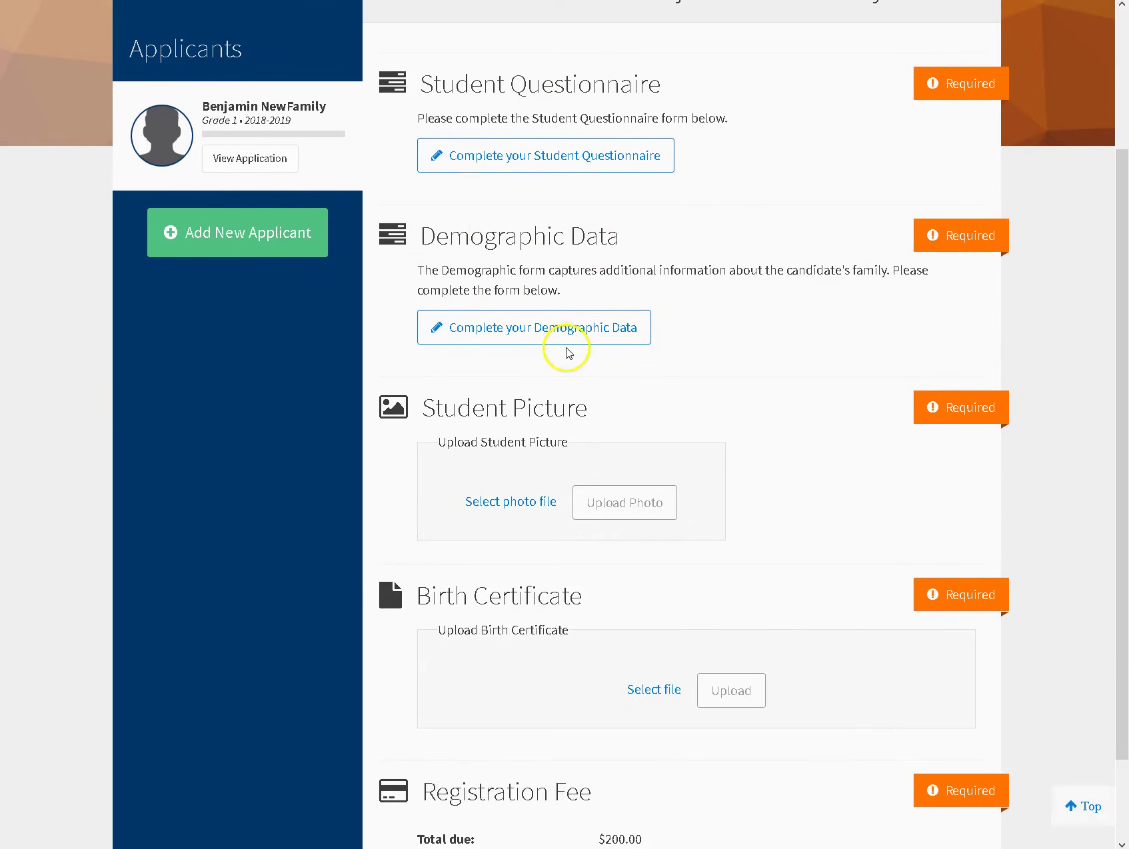
Open the Demographic Data form and add parent info for the father.
left_click(525, 328)
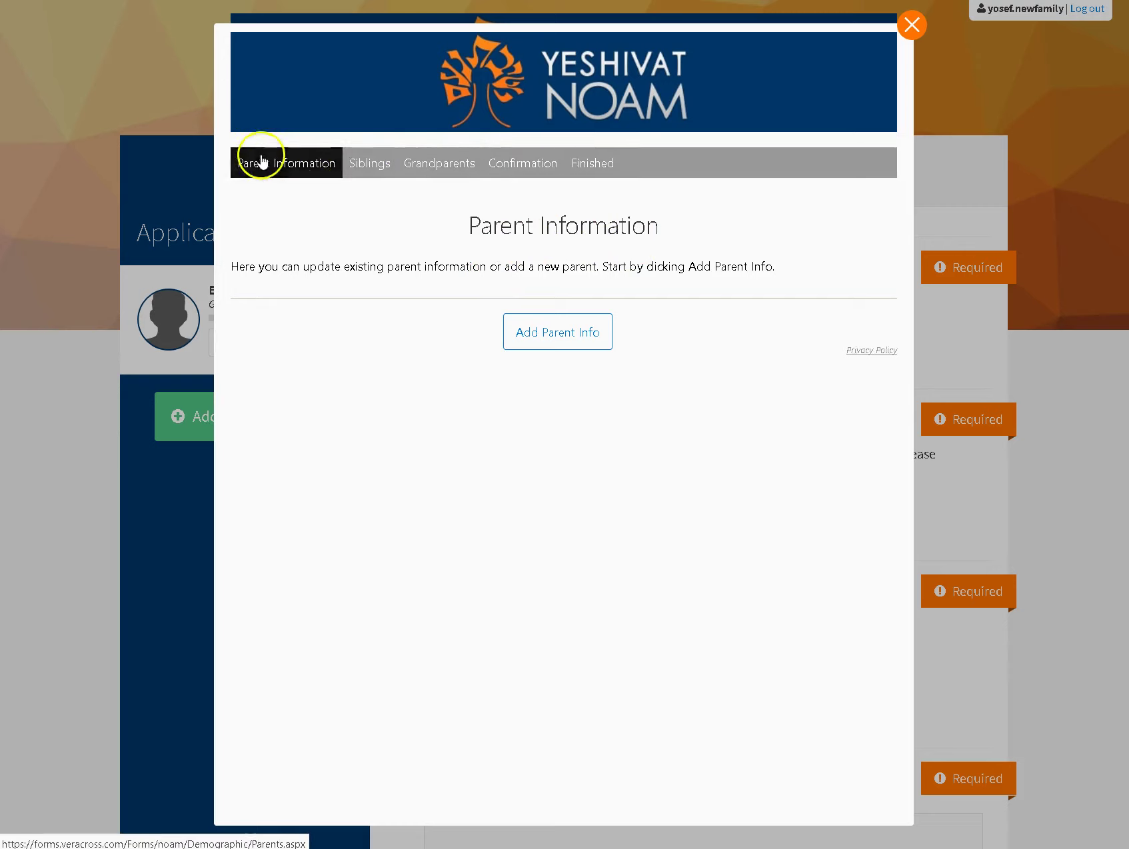
left_click(565, 338)
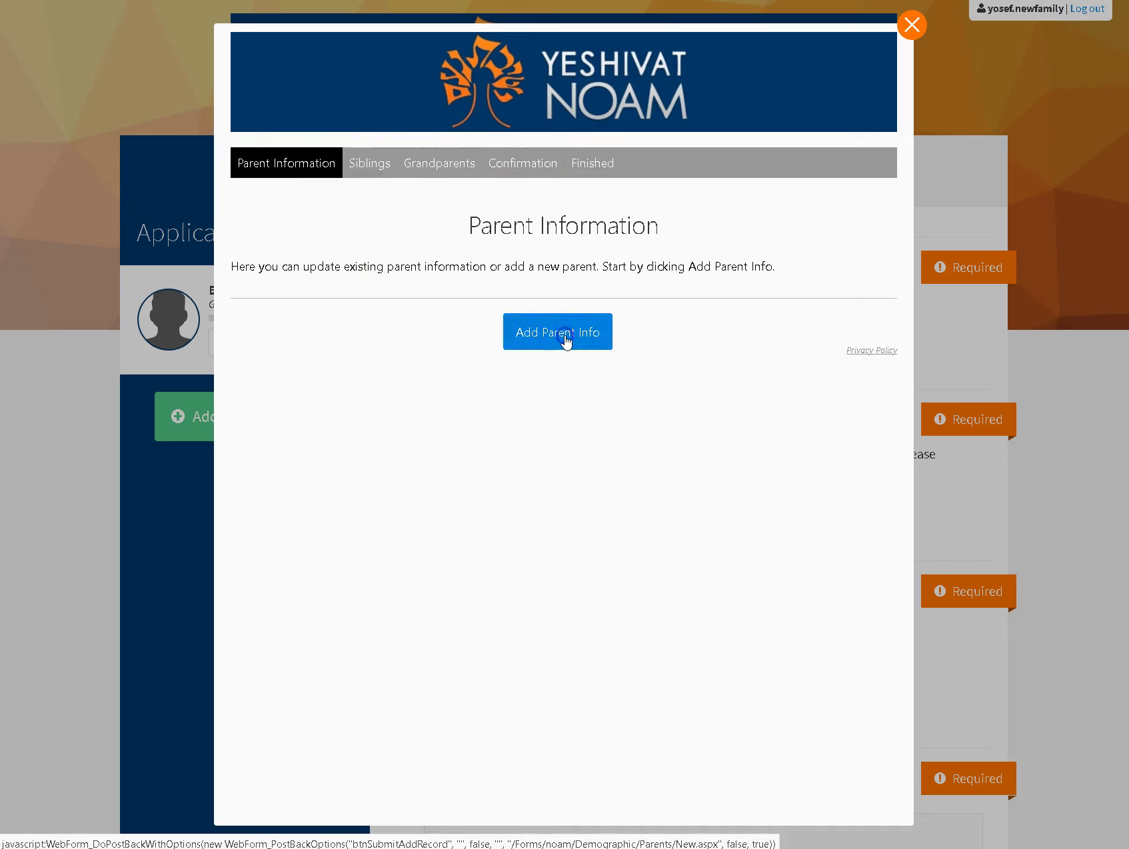
left_click(551, 332)
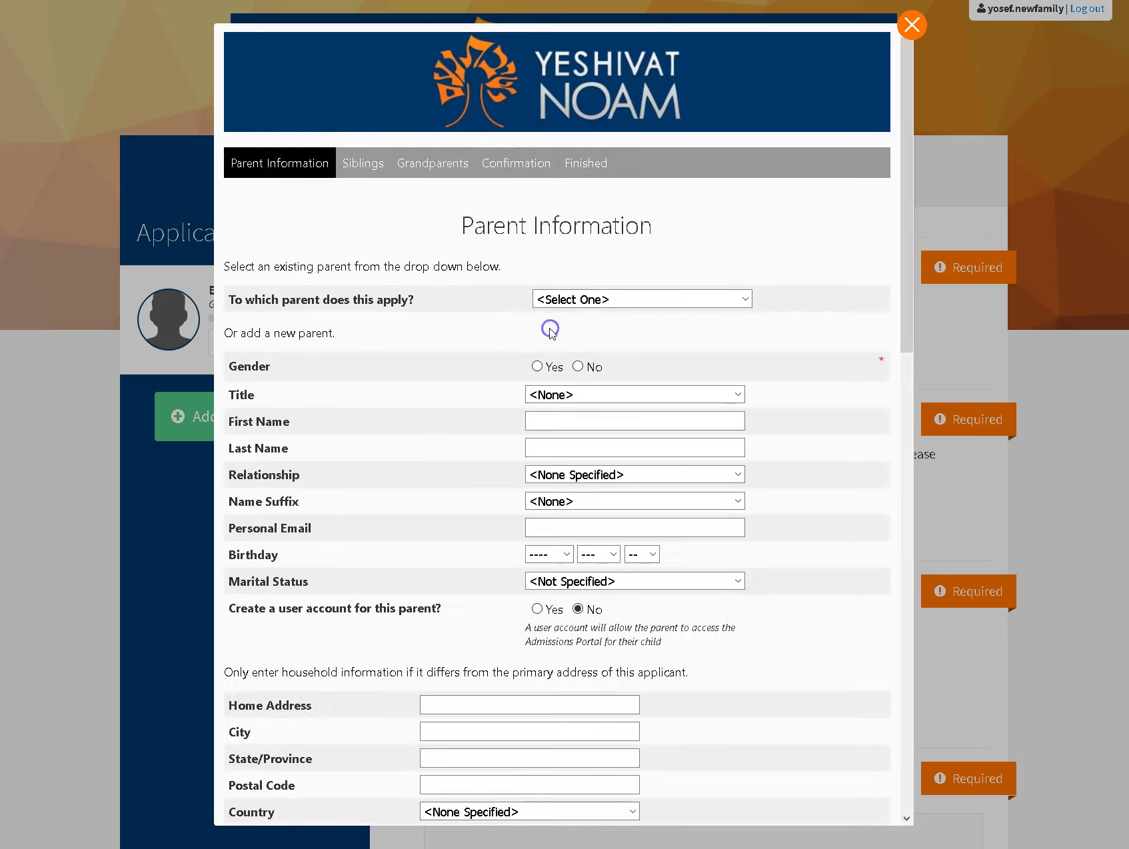
left_click(657, 299)
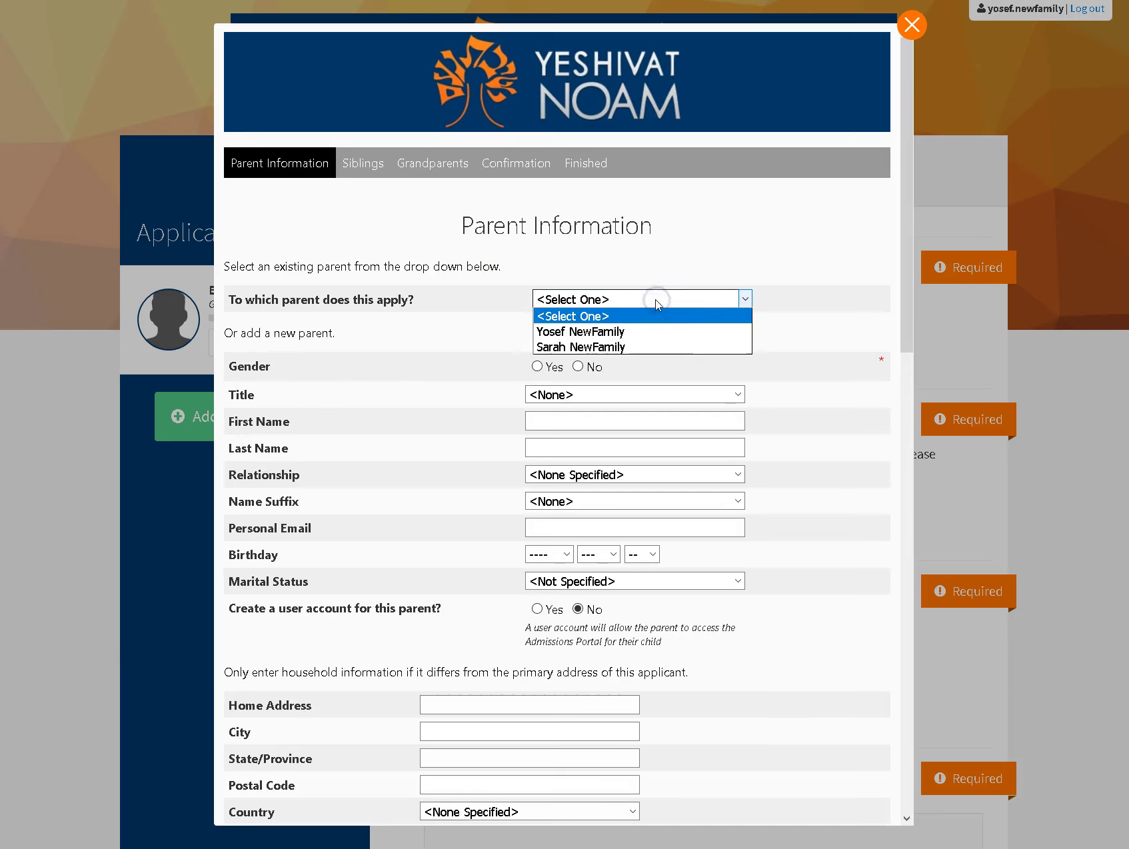
left_click(602, 331)
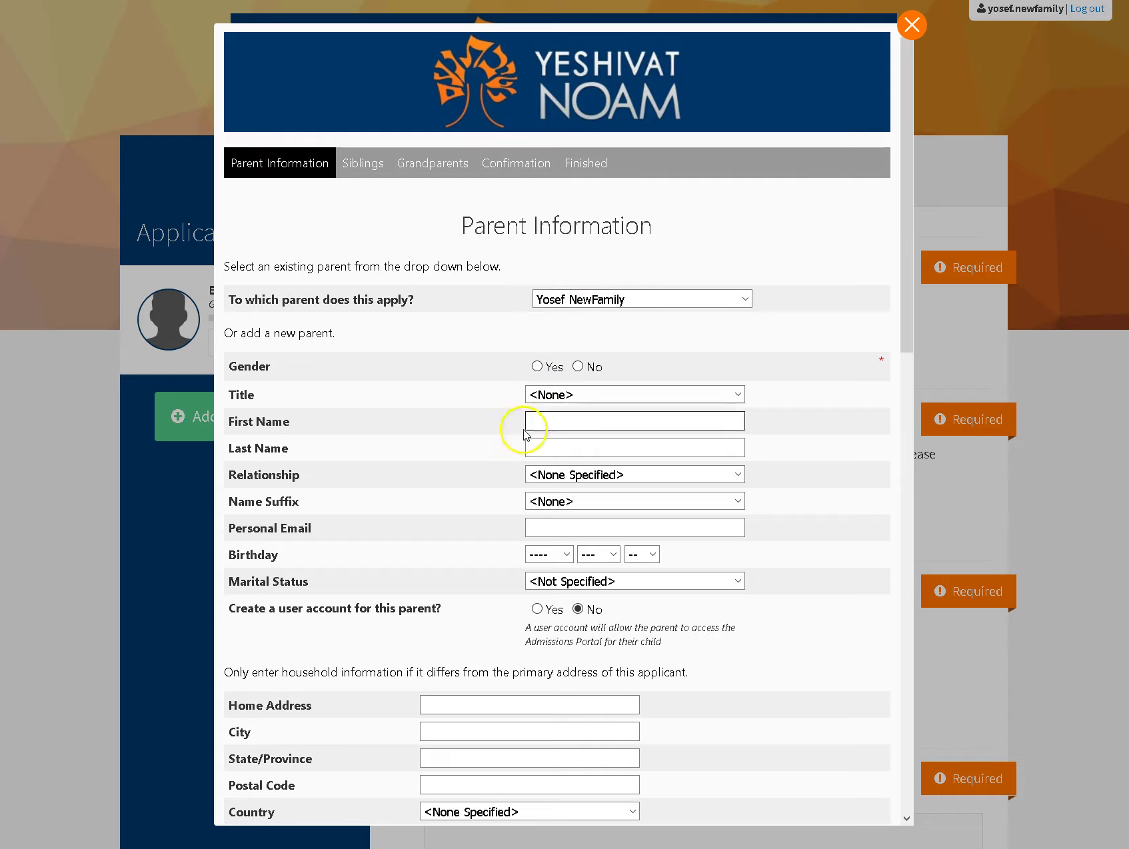
Enter the father's employer Yeshivat Noam and congregation Chabad of Passaic, then save.
scroll(501, 418, "down", 7)
scroll(512, 310, "up", 4)
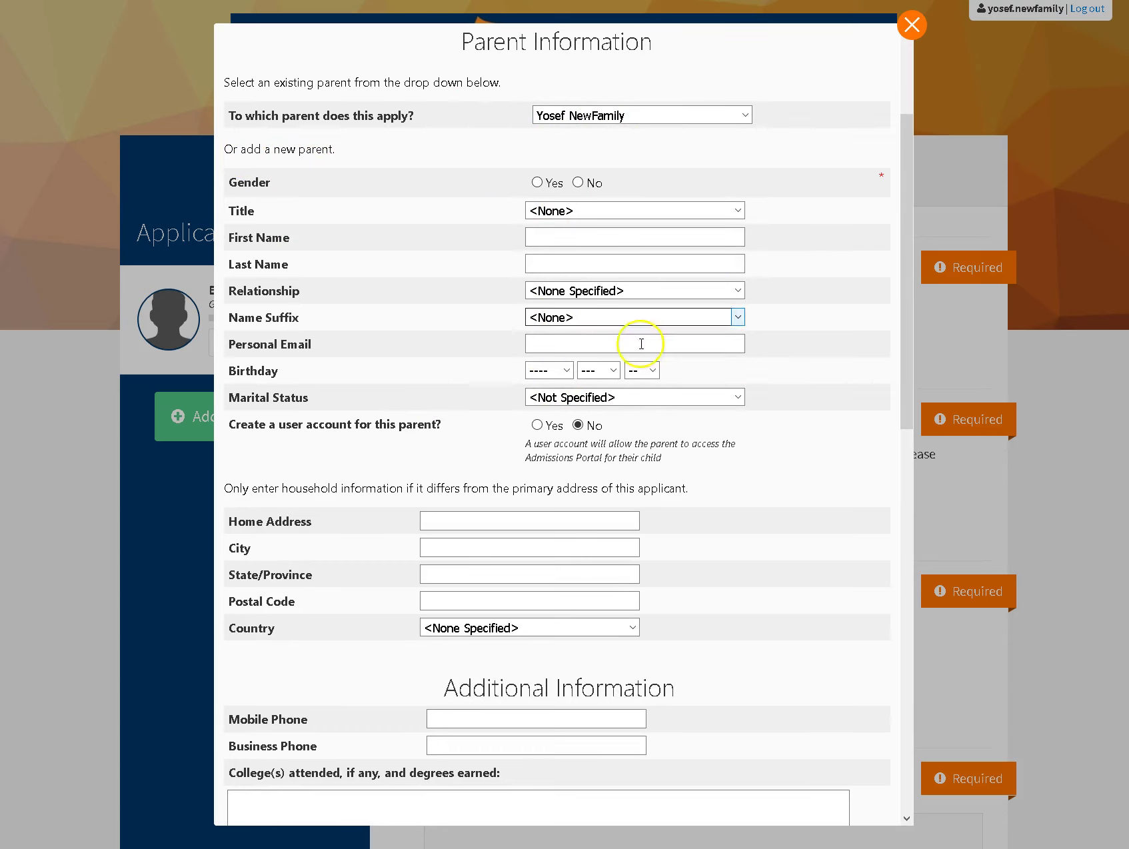
scroll(640, 273, "down", 6)
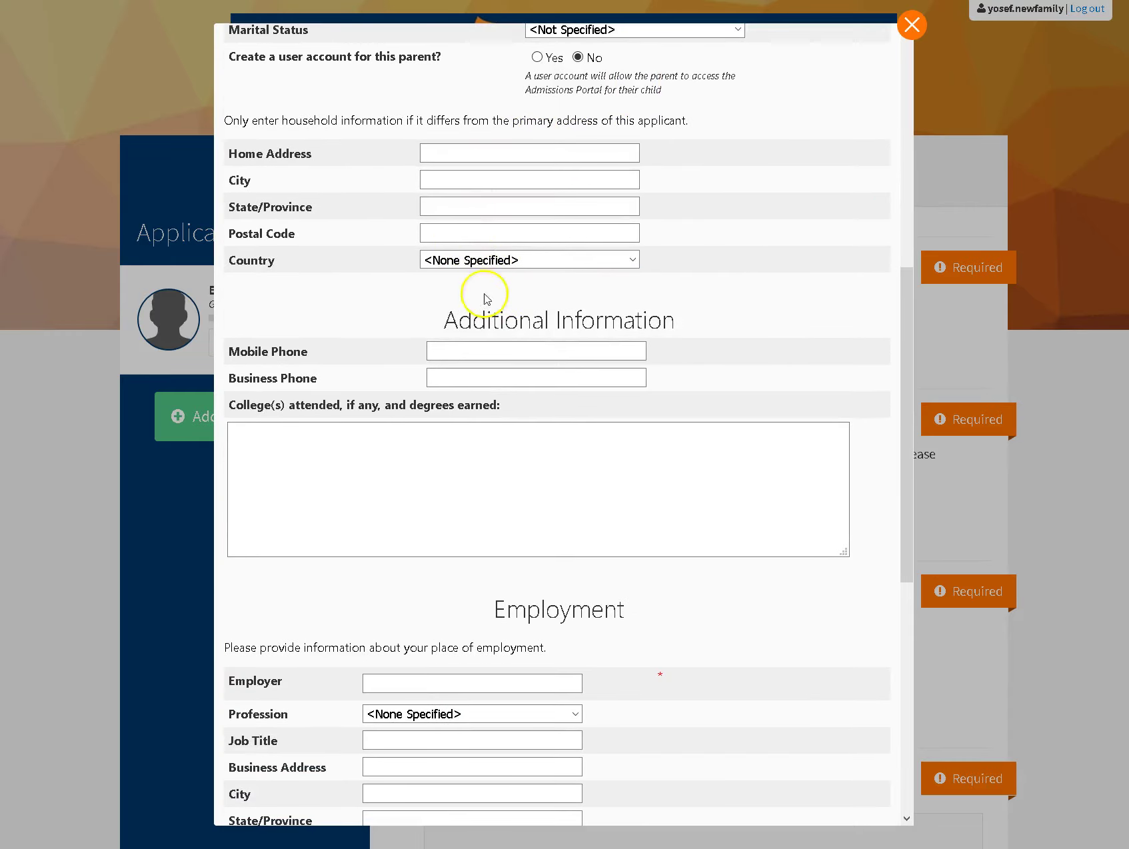
scroll(479, 282, "down", 3)
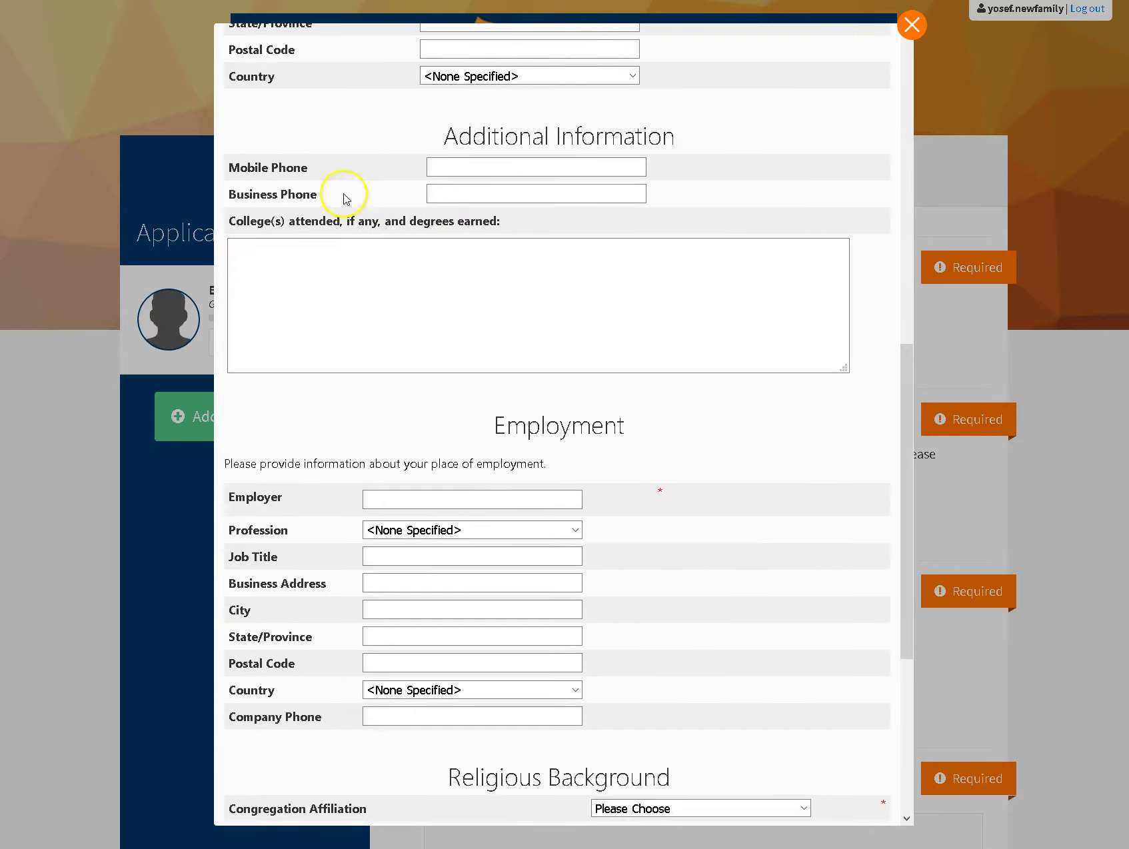
left_click(365, 282)
scroll(360, 313, "down", 6)
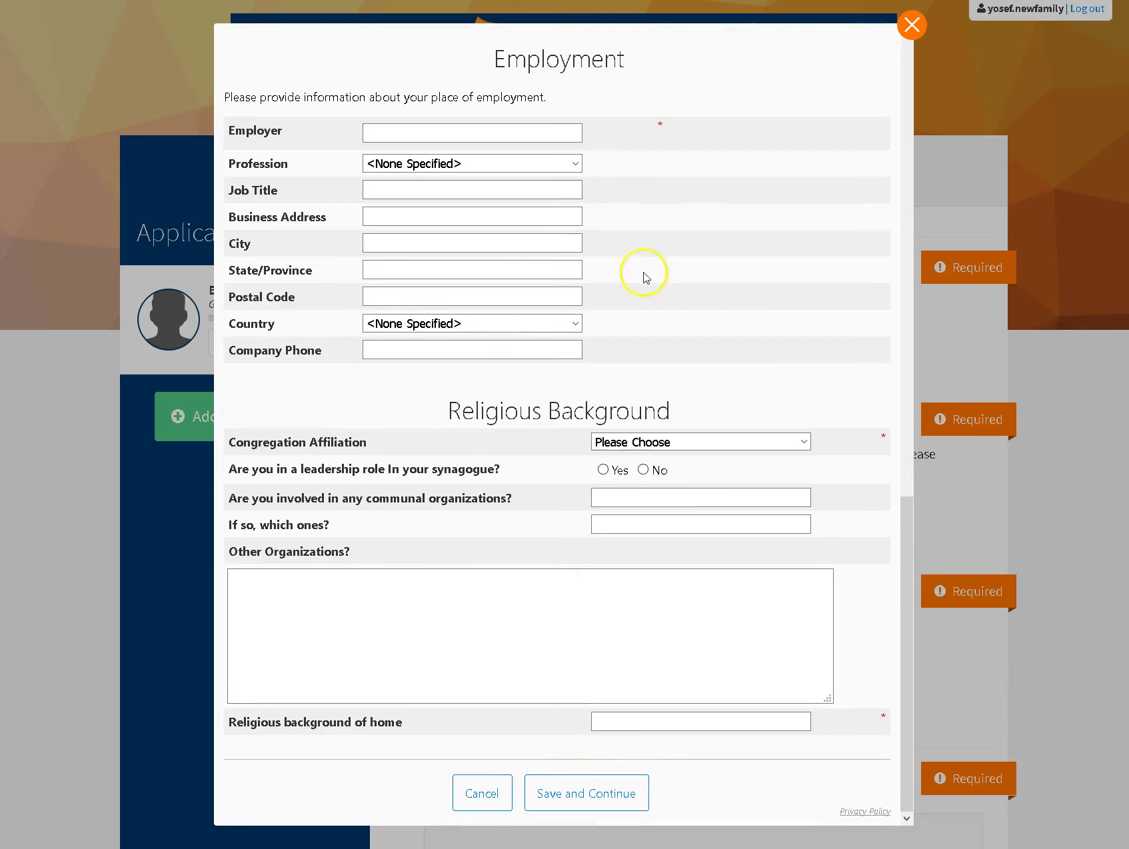
left_click(458, 137)
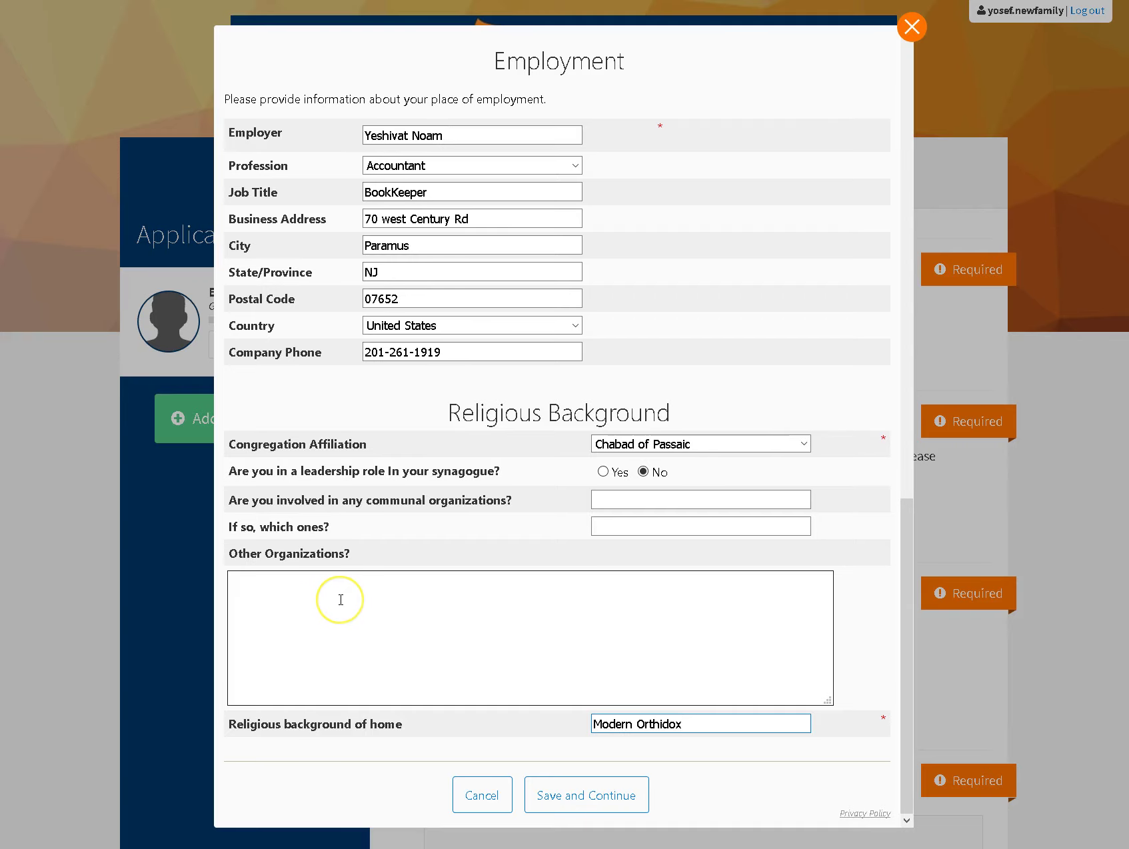
left_click(577, 723)
left_click(584, 799)
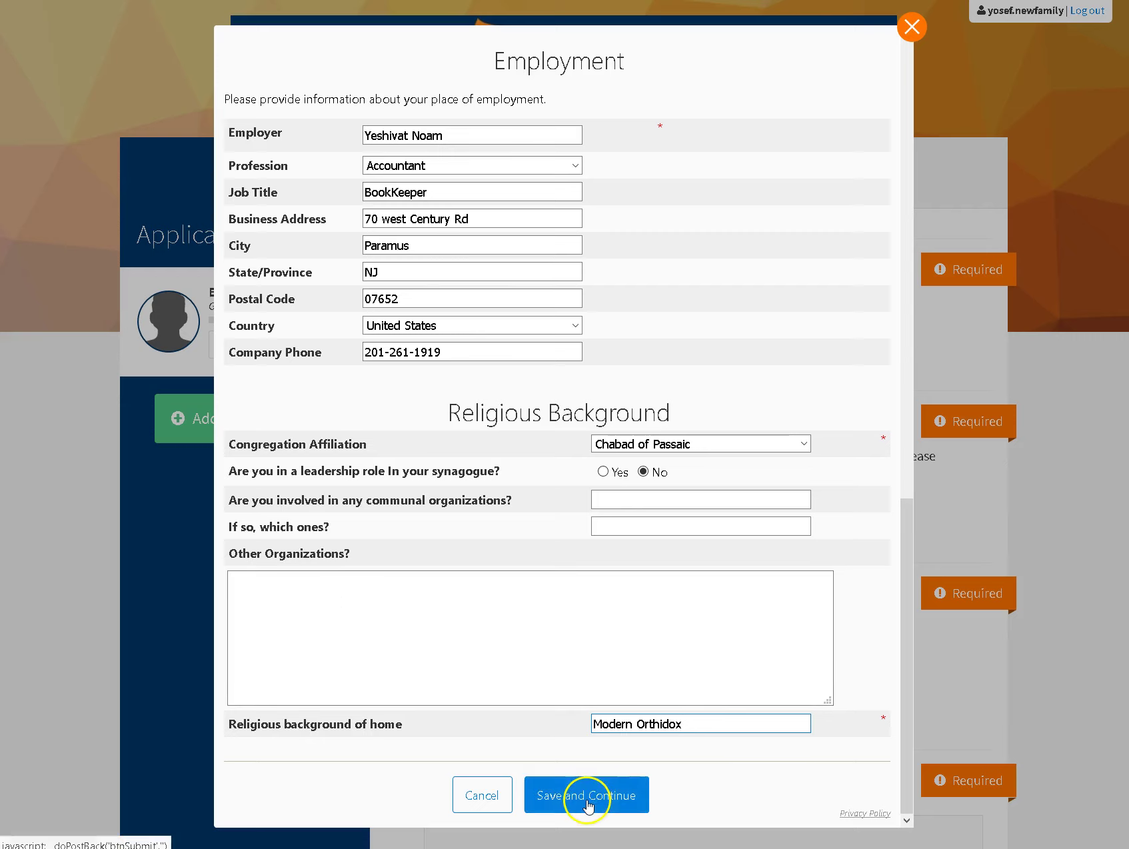
Start a second parent entry and select the mother as the parent it covers.
left_click(592, 793)
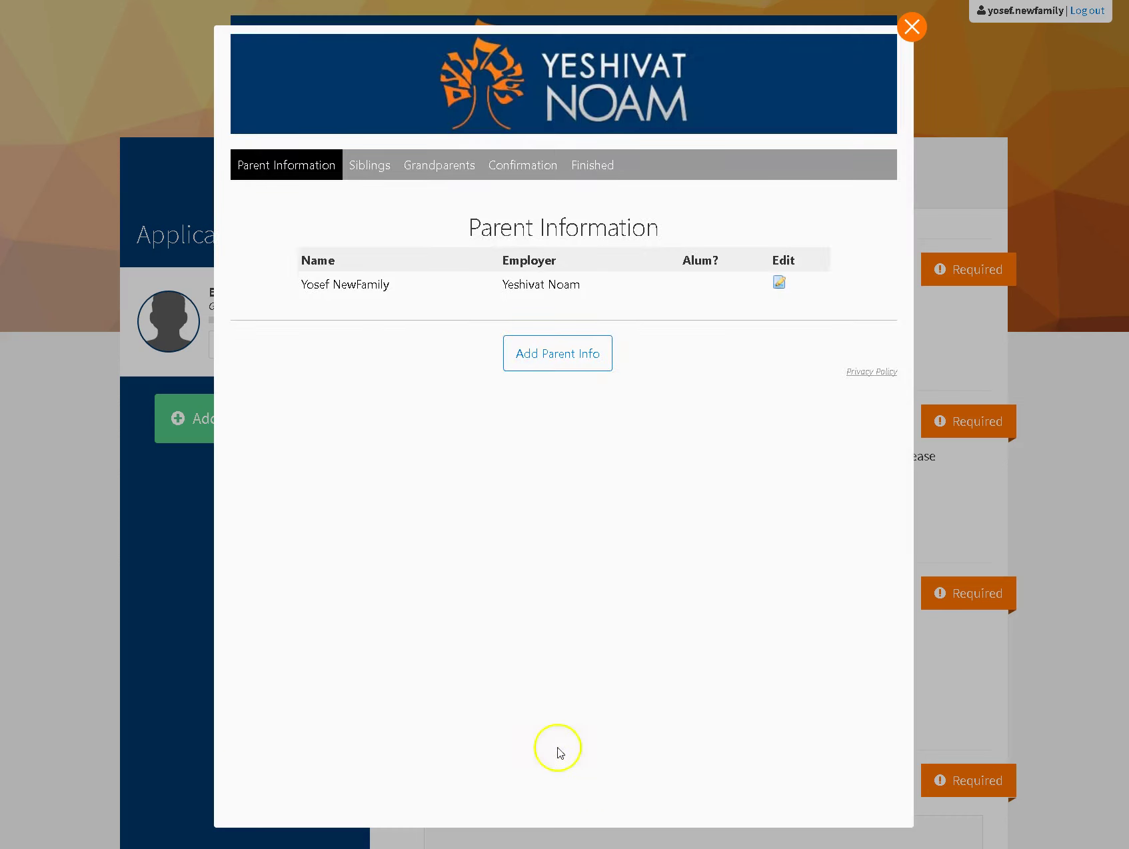
left_click(529, 360)
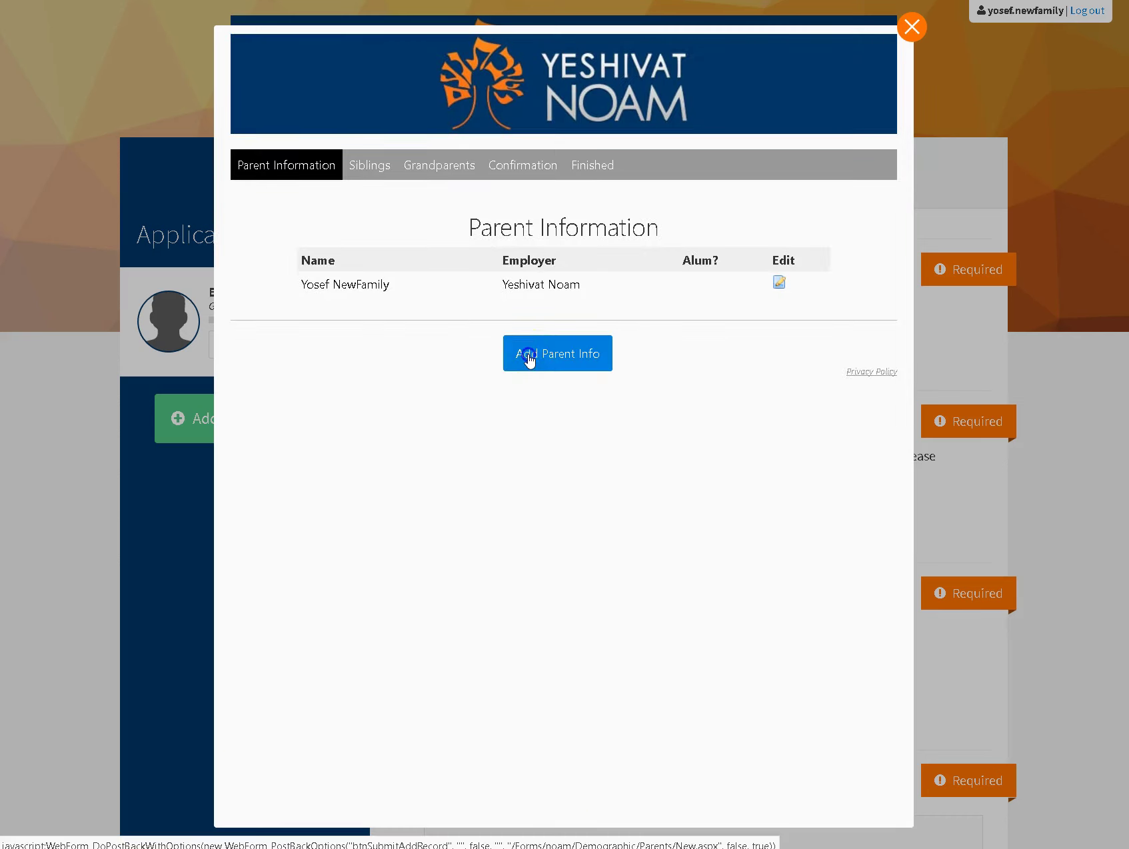
left_click(638, 303)
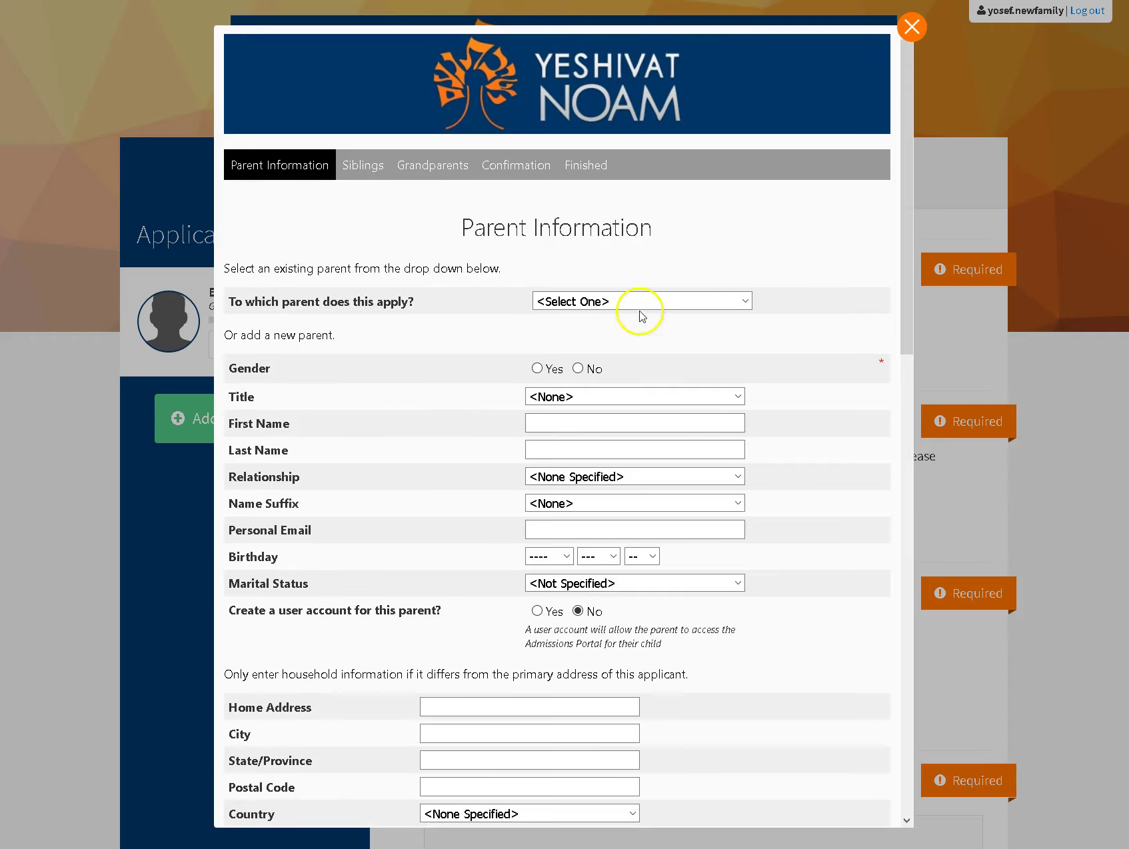
left_click(560, 348)
left_click(577, 368)
Enter the mother's employer Goldman Sachs and profession Economist, then save and continue.
scroll(607, 407, "down", 12)
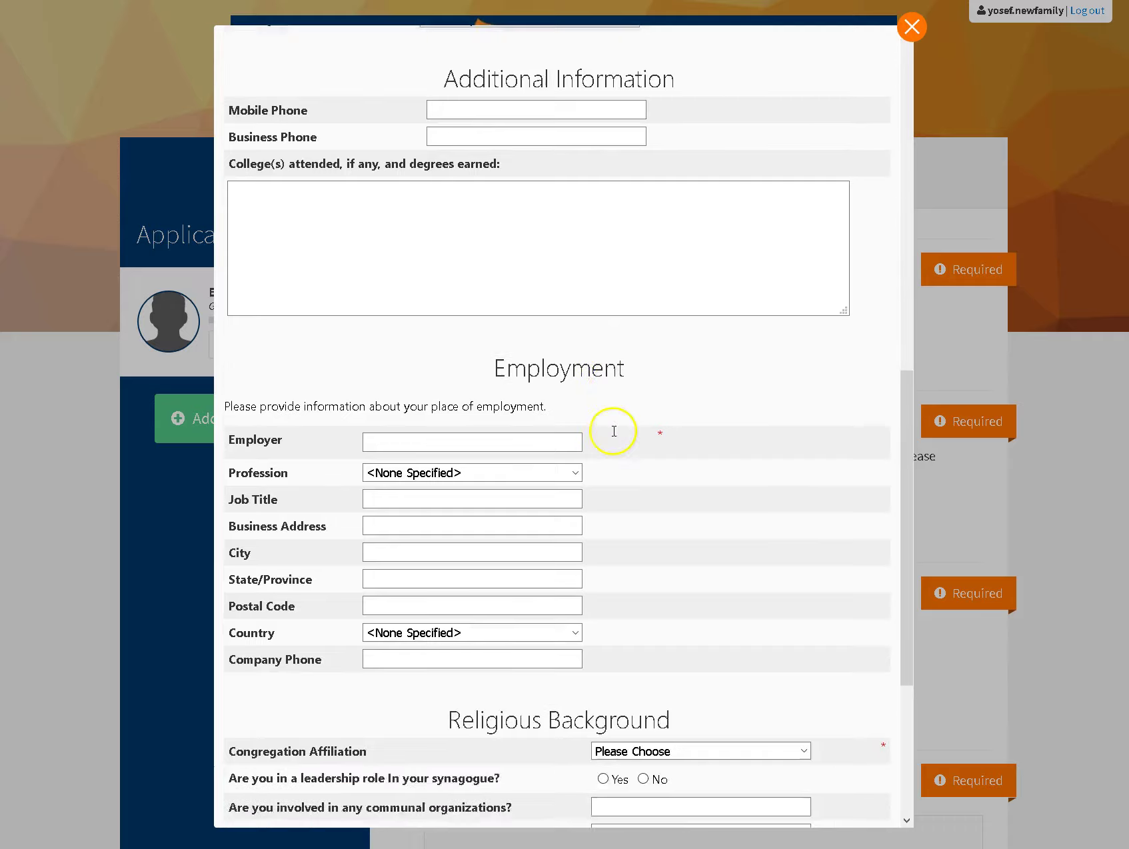
left_click(412, 310)
left_click(399, 321)
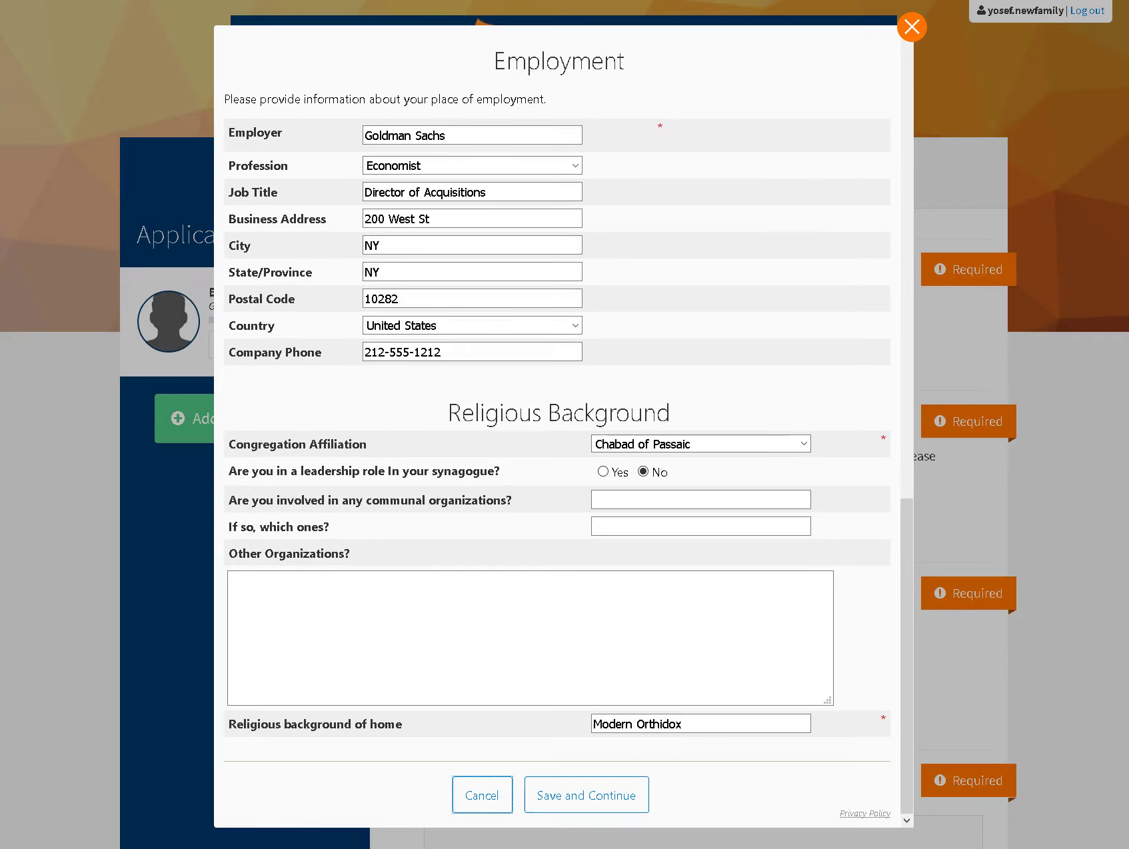
left_click(617, 805)
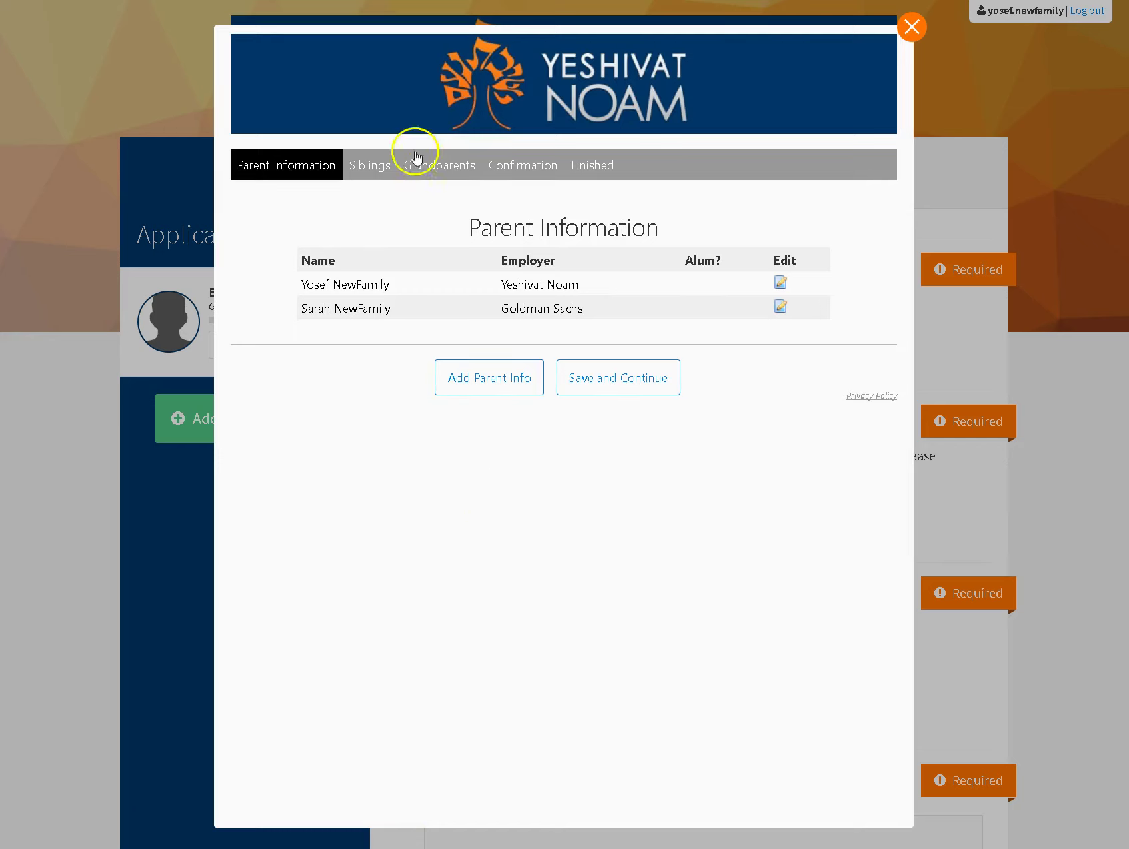
Step through the Siblings and Grandparents pages to the Confirmation review.
left_click(367, 164)
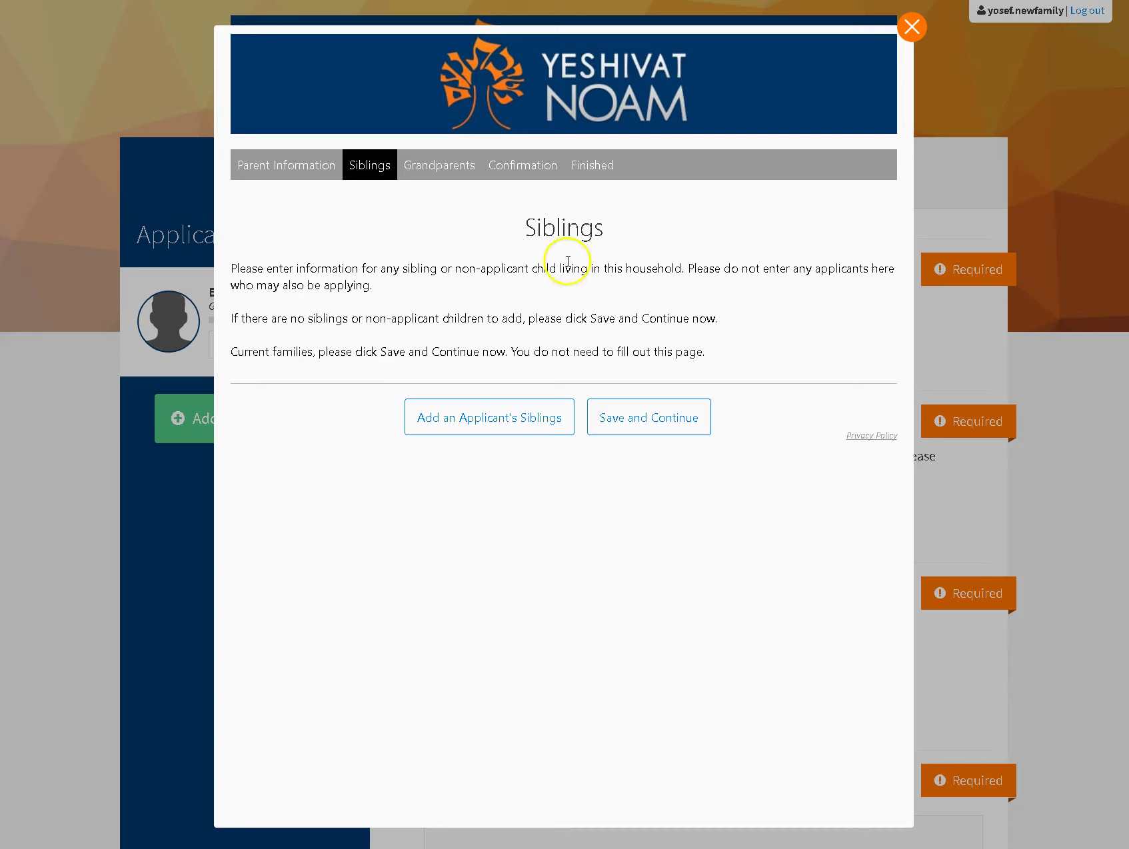
left_click(443, 168)
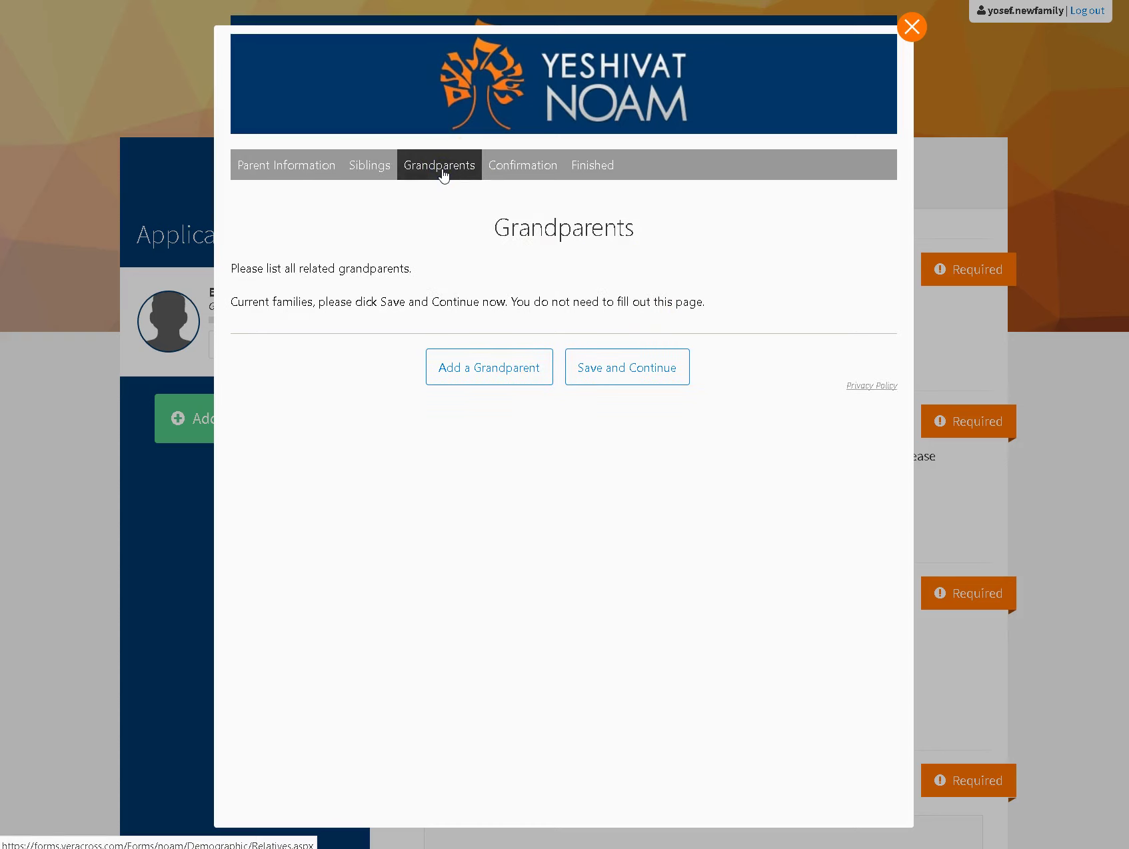
left_click(516, 166)
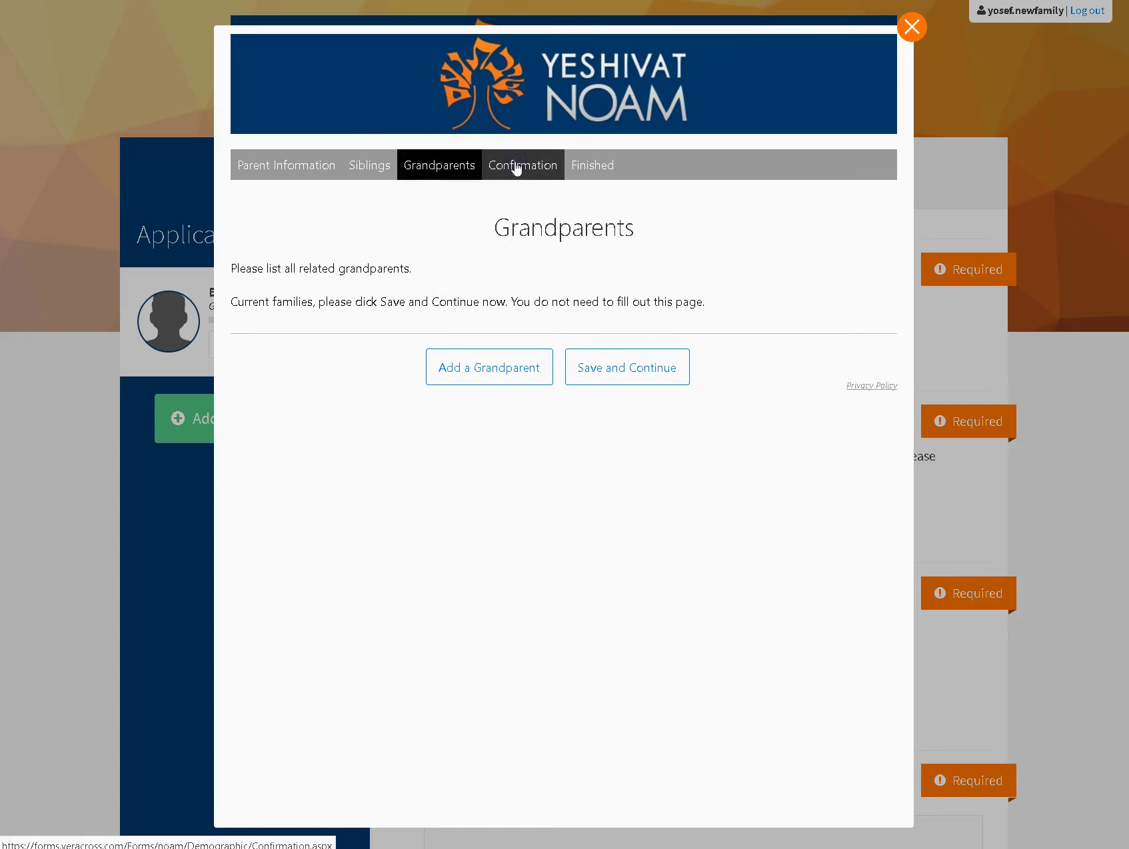
Tick the applicant's checkbox under Final Information and submit the Demographic Data form.
scroll(623, 146, "down", 4)
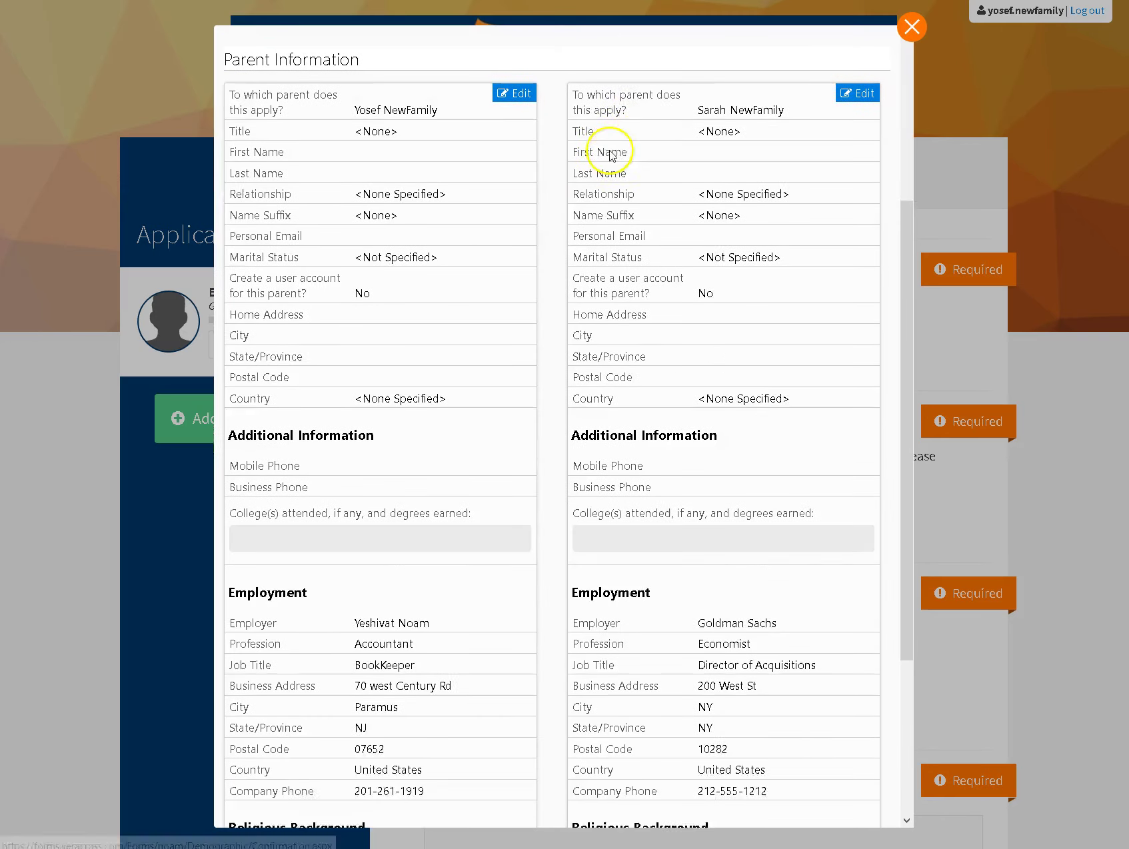
scroll(650, 156, "up", 2)
scroll(659, 168, "down", 5)
scroll(658, 168, "down", 1)
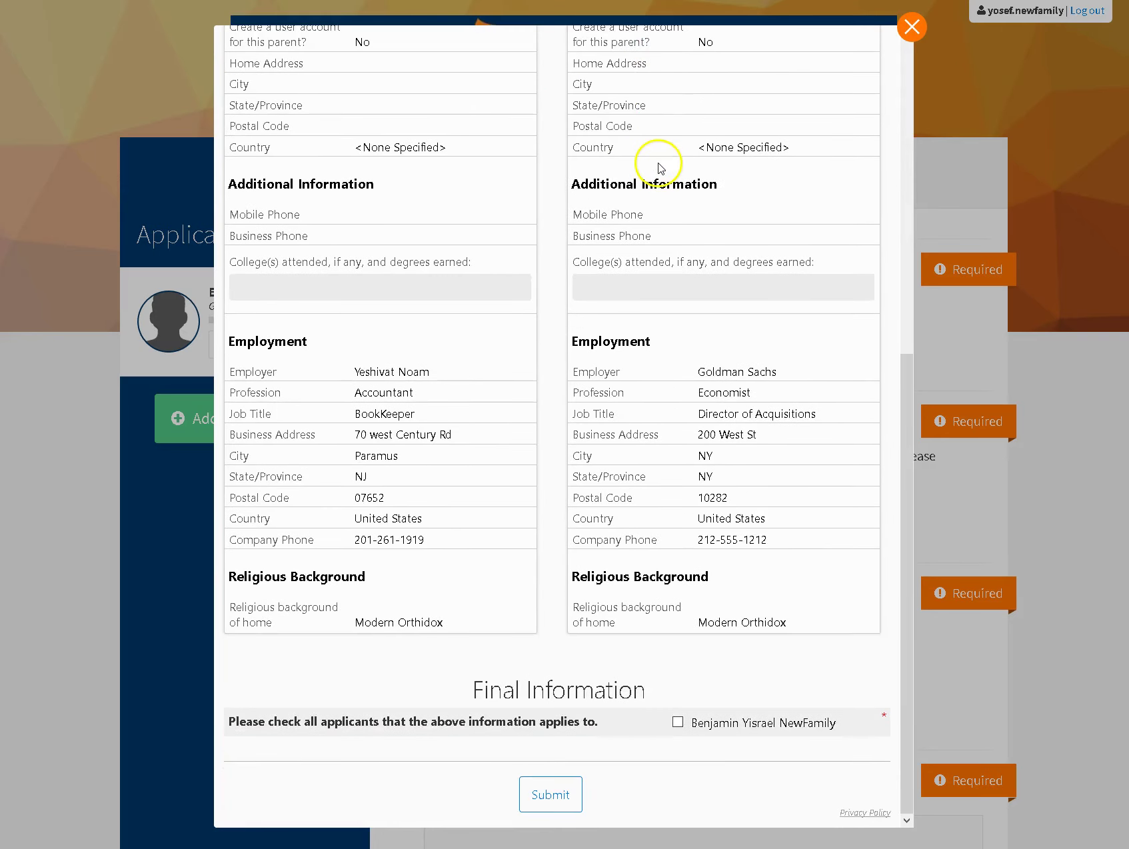
left_click_drag(229, 721, 594, 728)
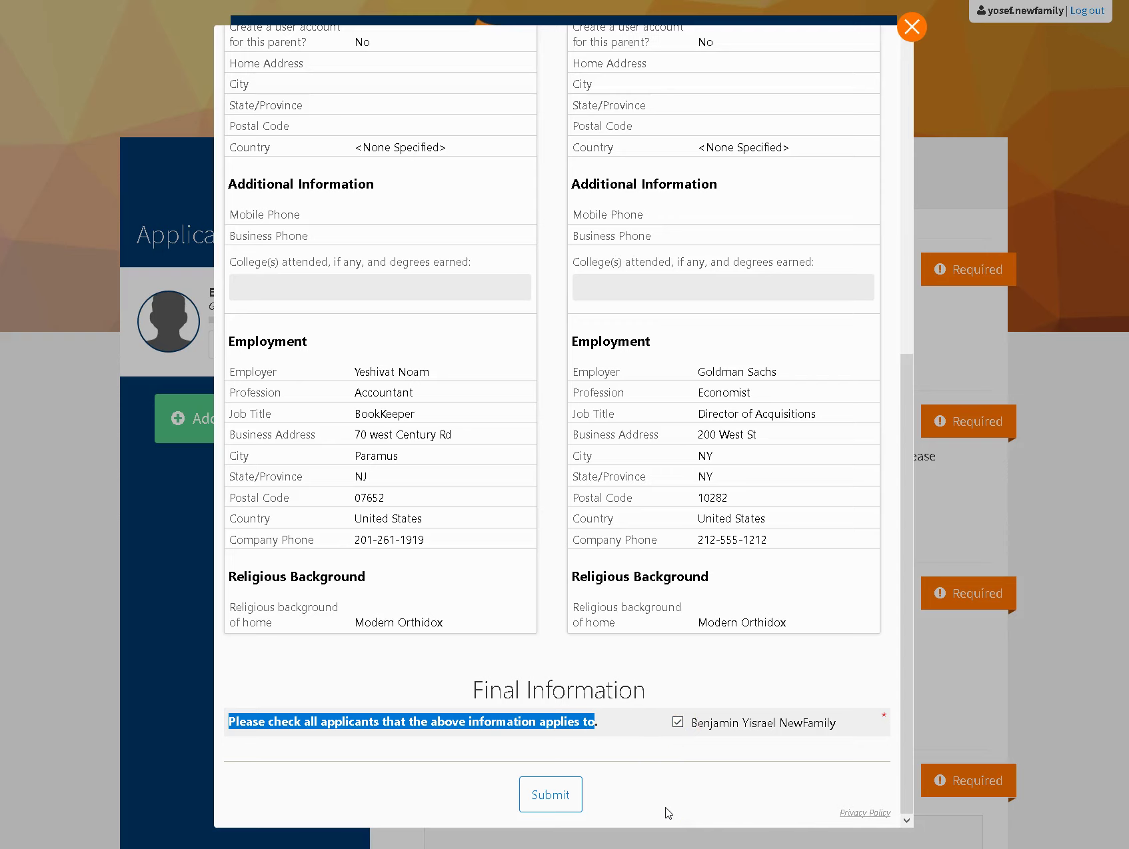
left_click(576, 793)
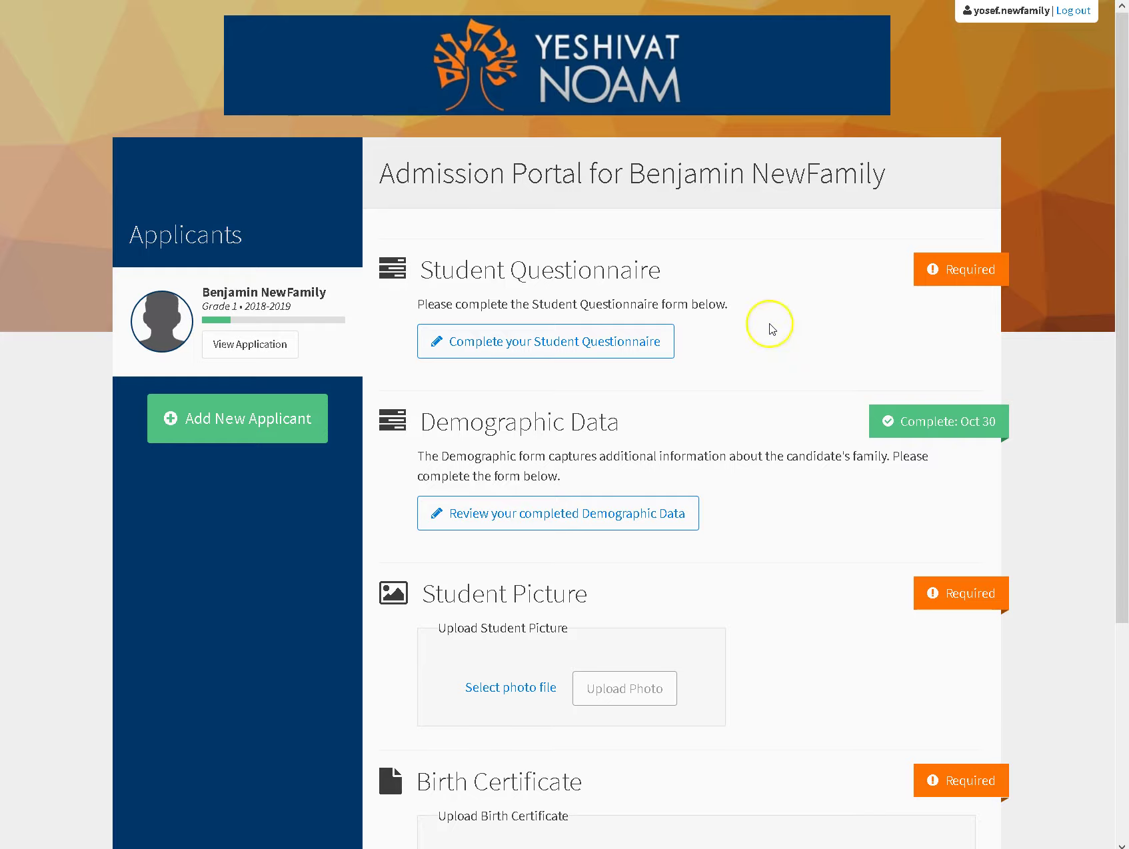
Scroll the Admission Portal to check the remaining requirements, such as the Student Questionnaire.
scroll(770, 326, "down", 4)
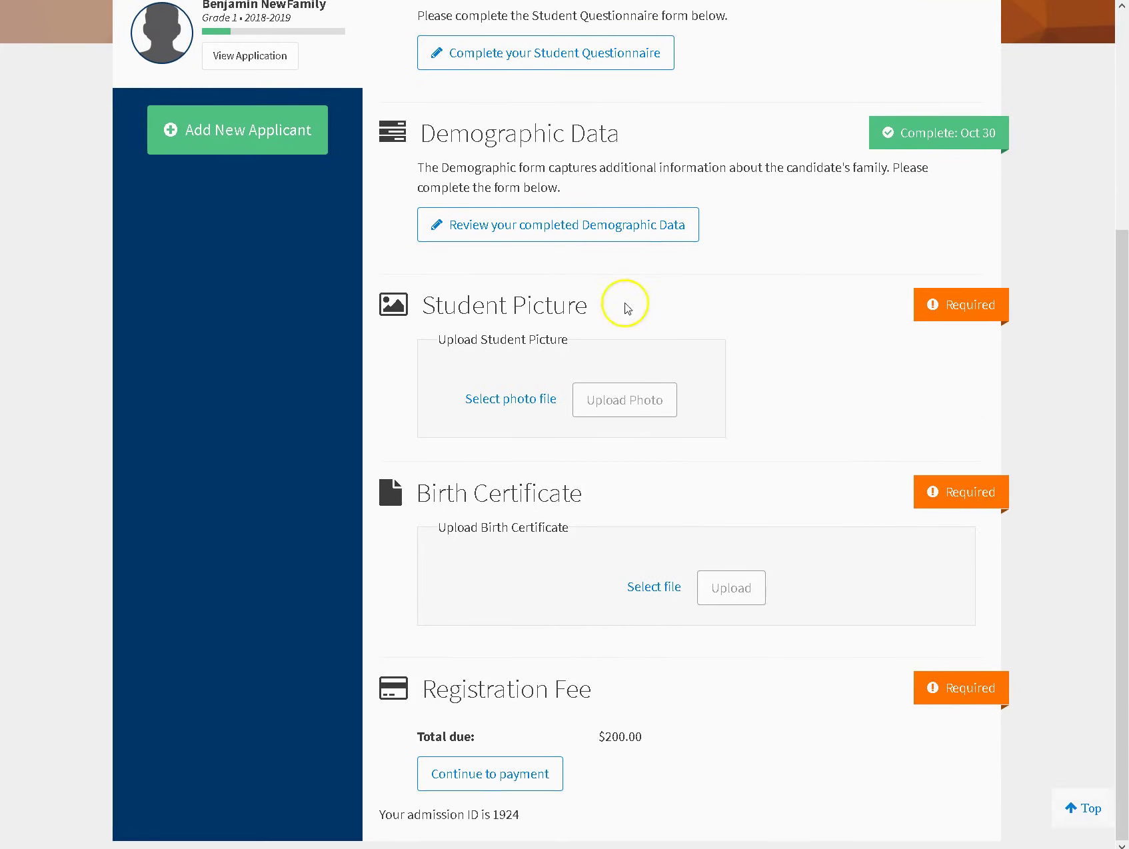